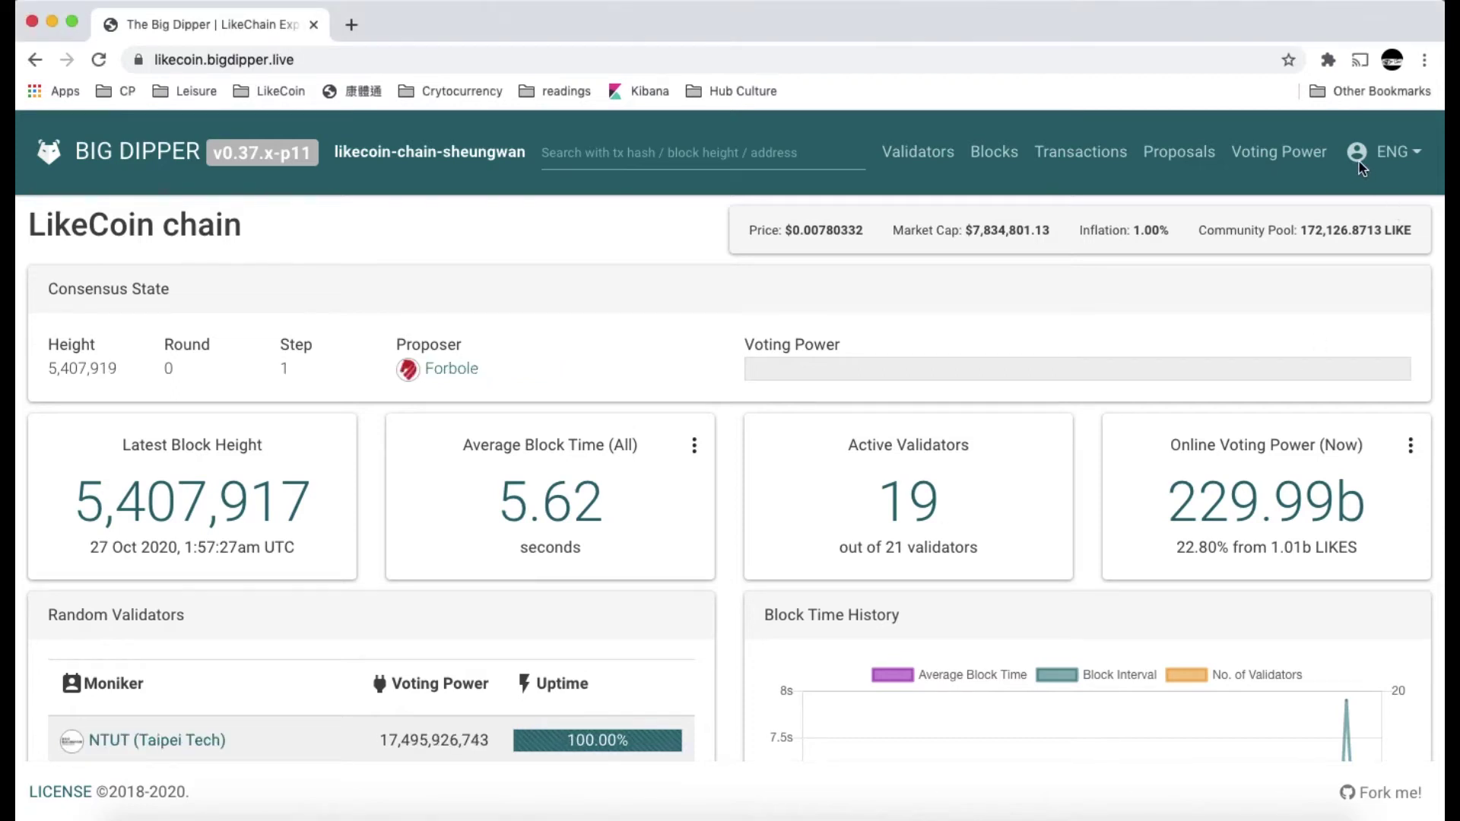
click(1361, 167)
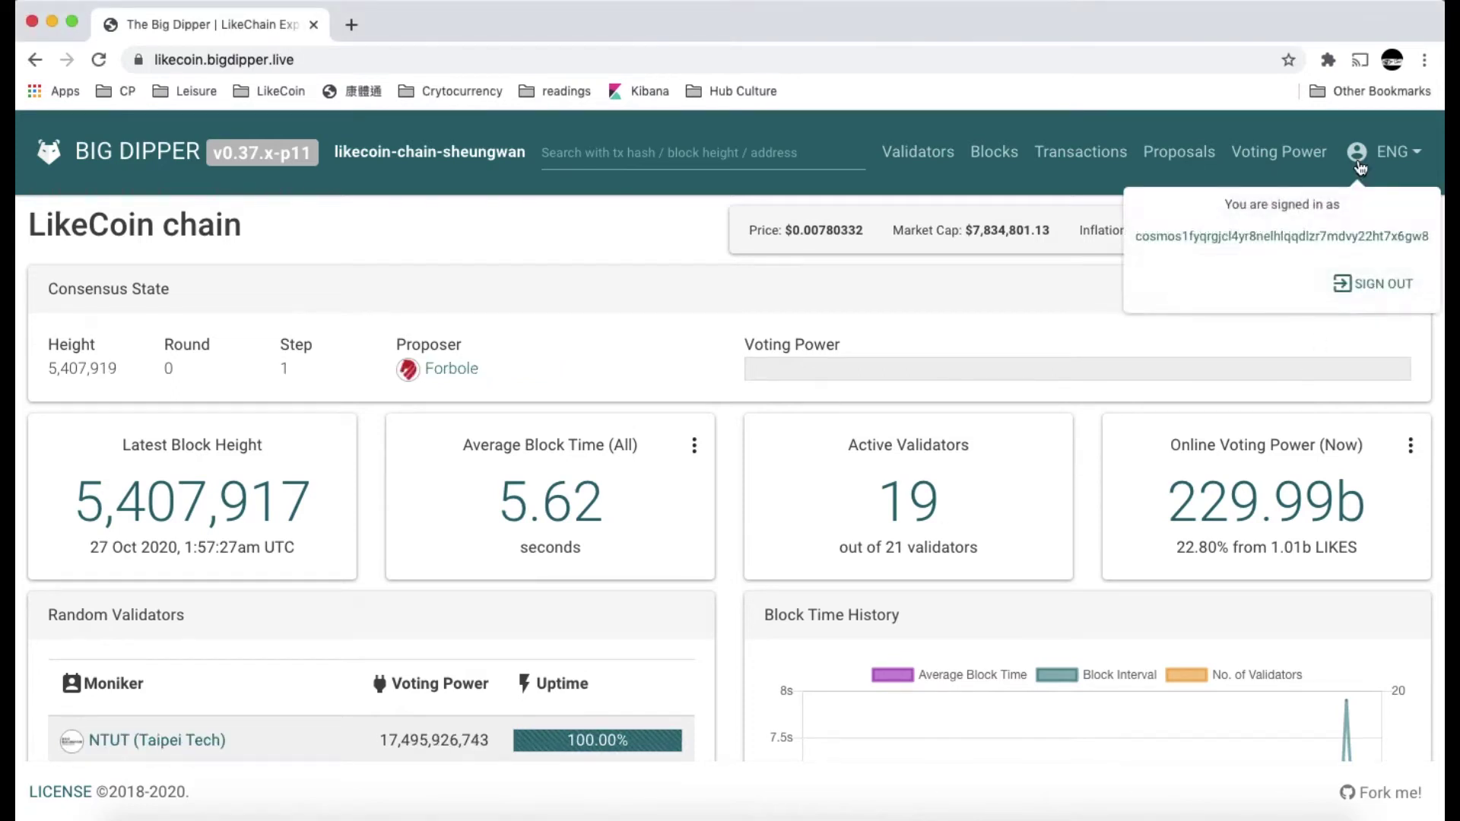
Step: Sign out of the current account, then open proposal 5 from the governance Proposals list
click(1367, 280)
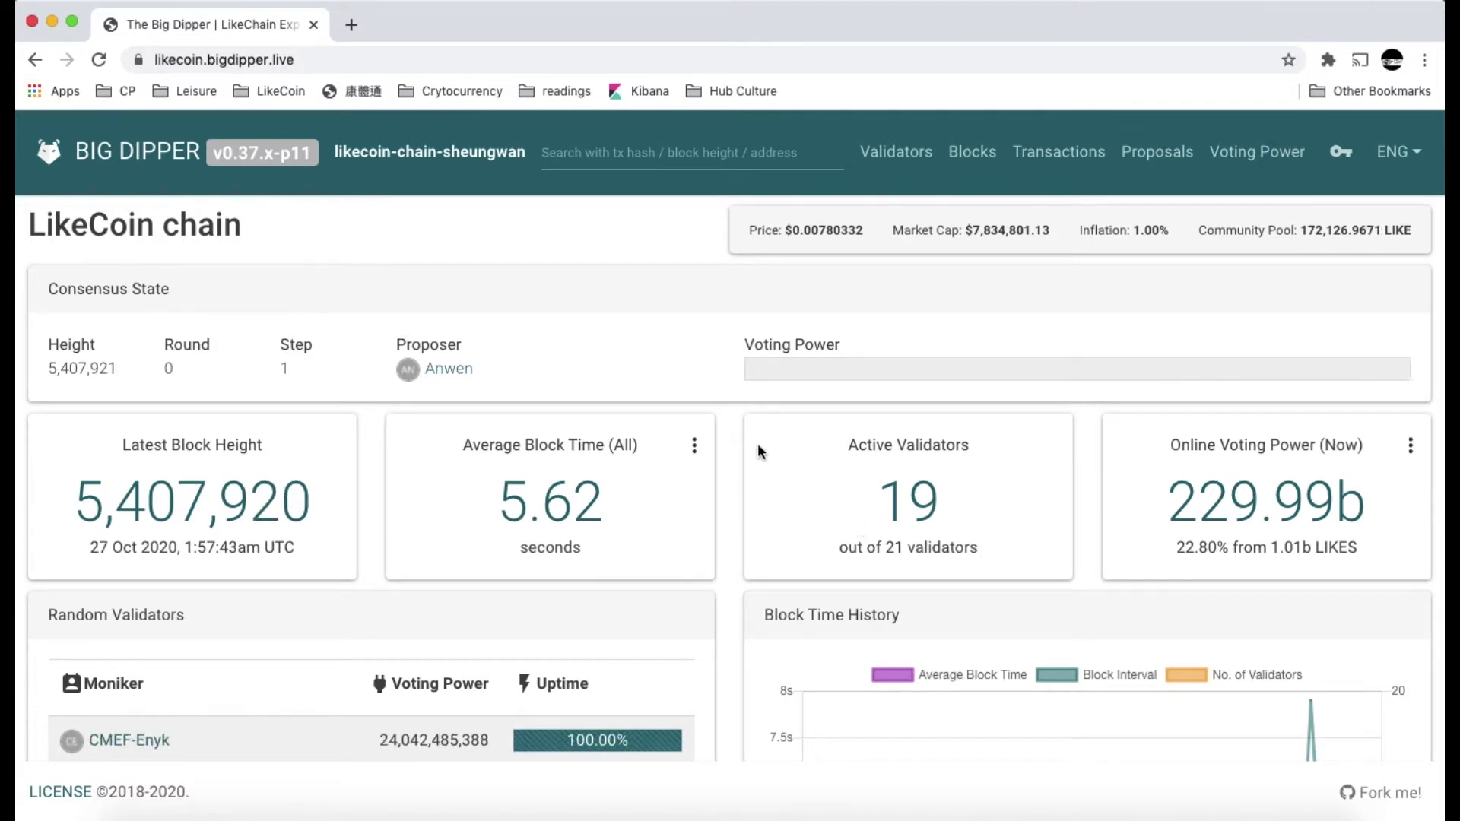
click(1154, 155)
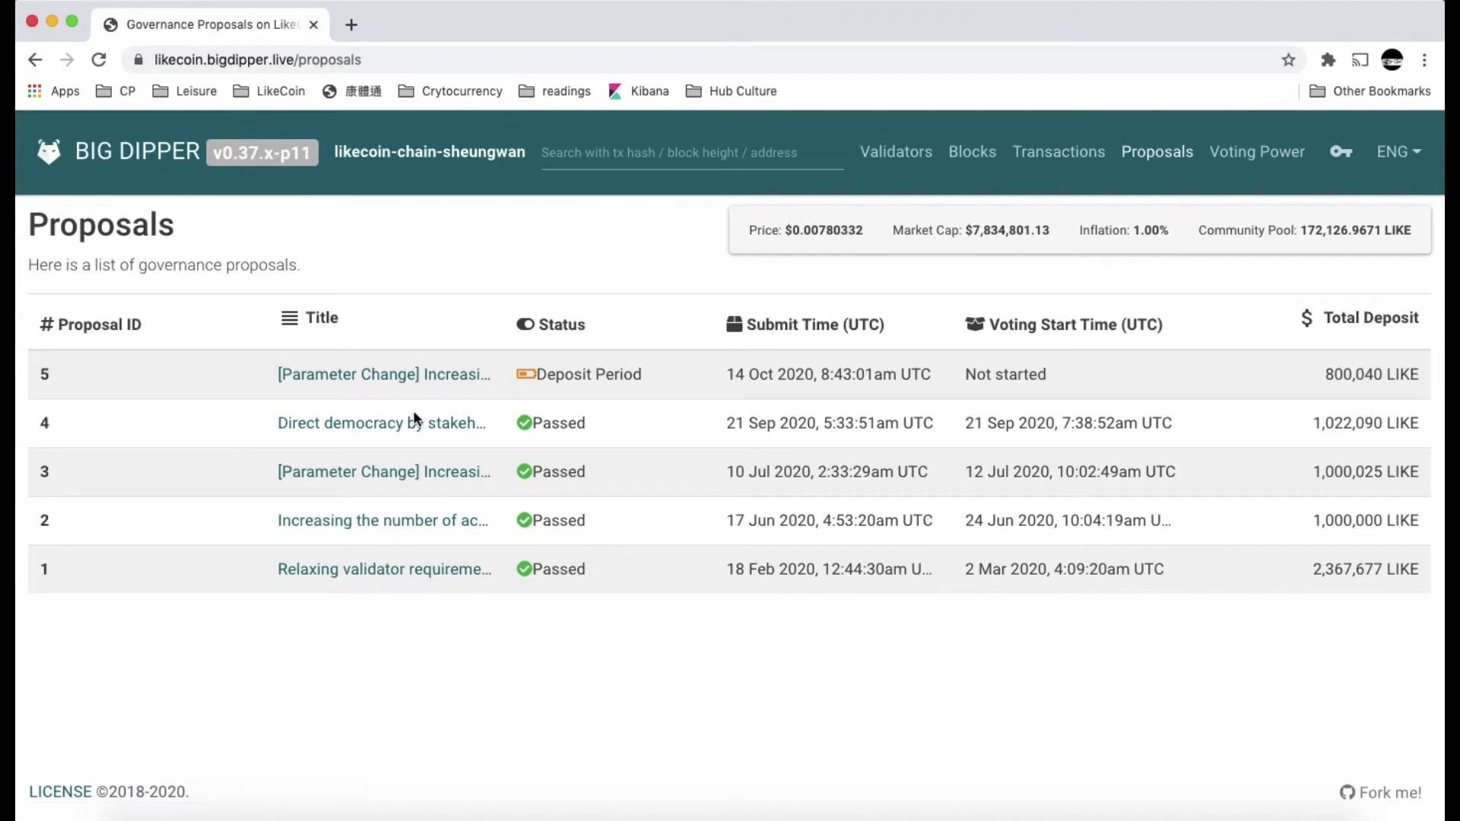
click(454, 376)
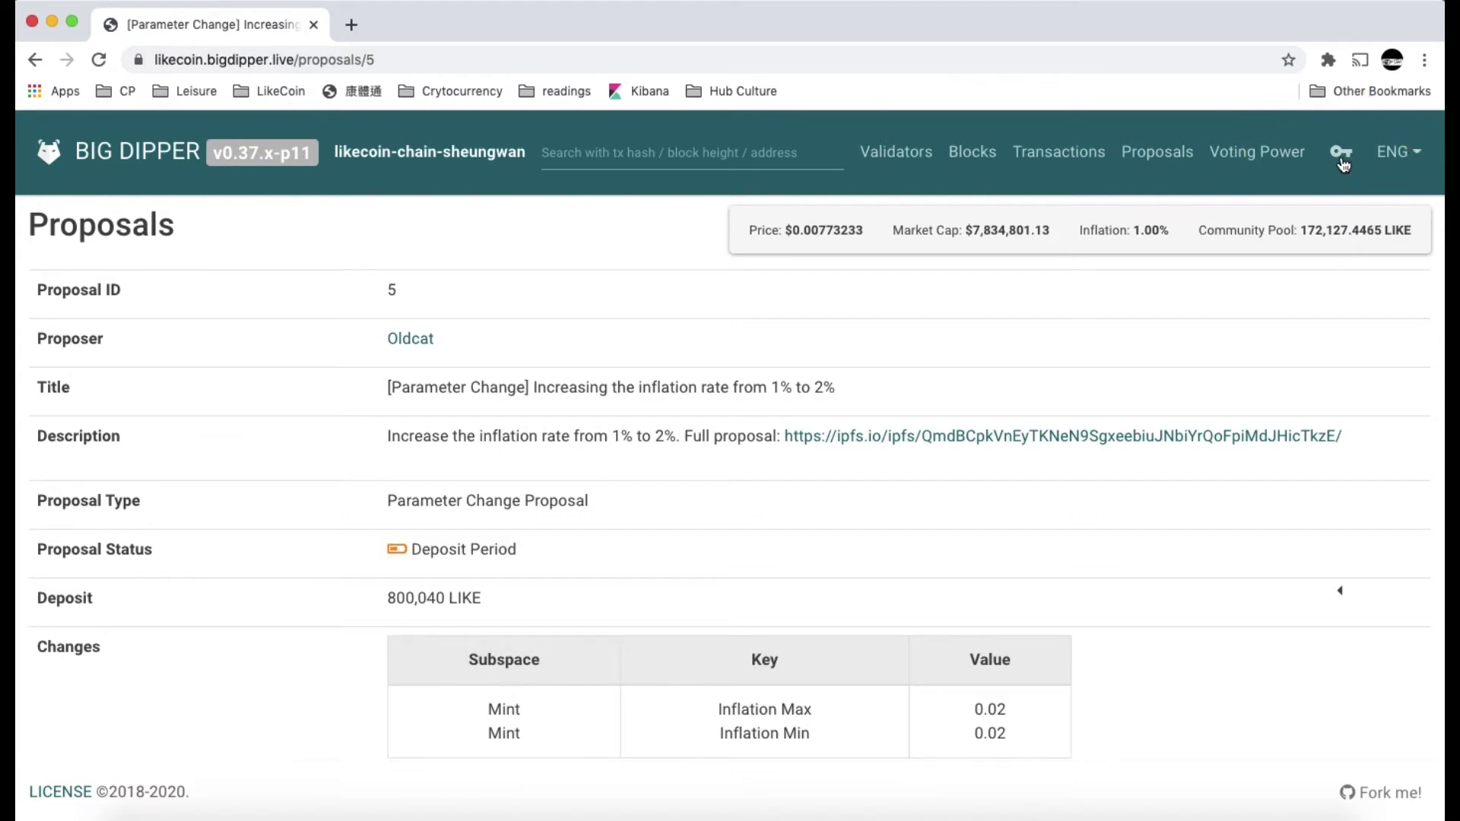
Step: Begin signing in with the Ledger device from proposal 5's page
click(1342, 160)
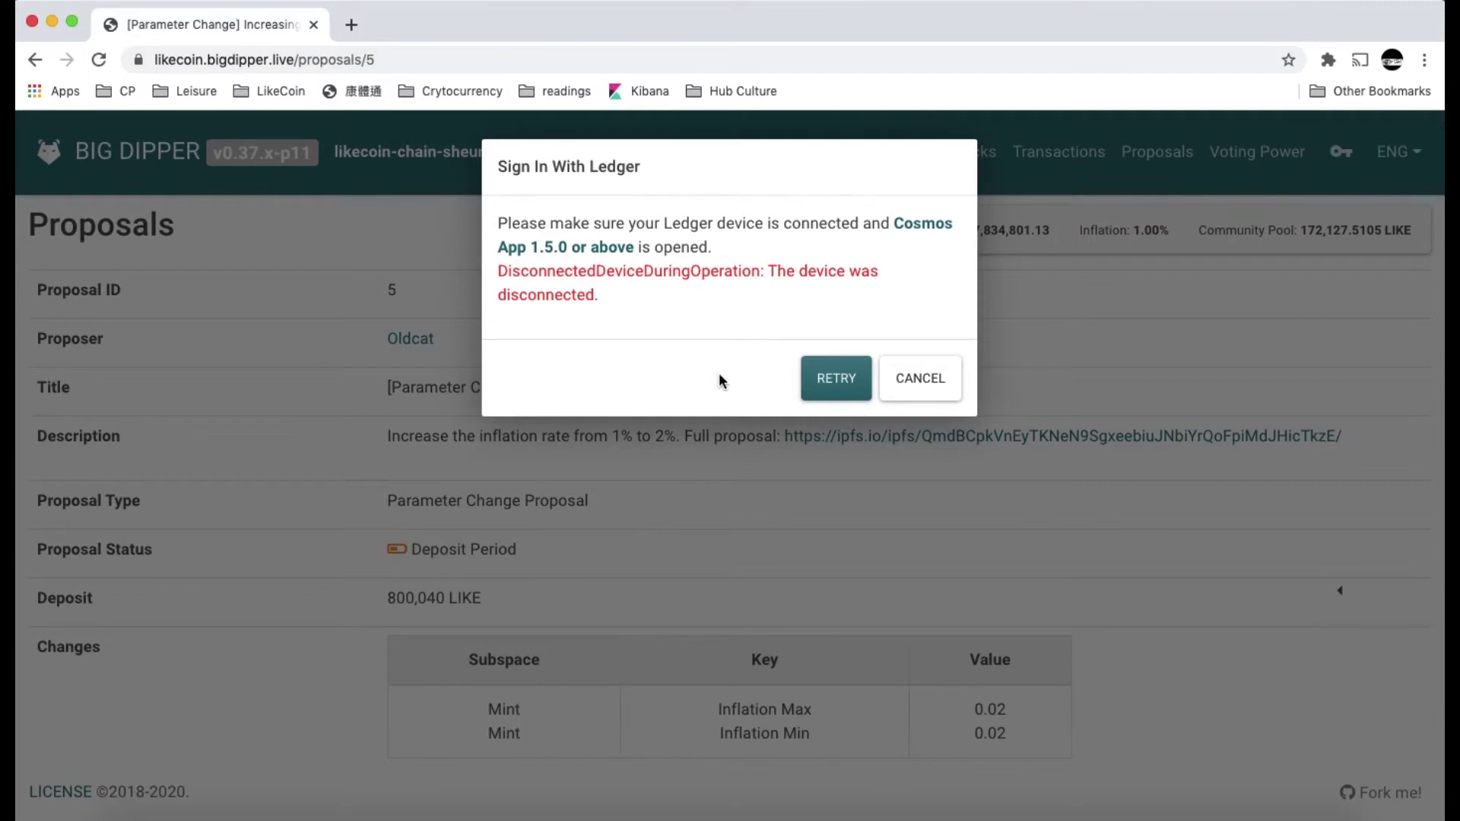
Step: Reload after the Ledger disconnect error and sign in again with the Ledger device
key(super+r)
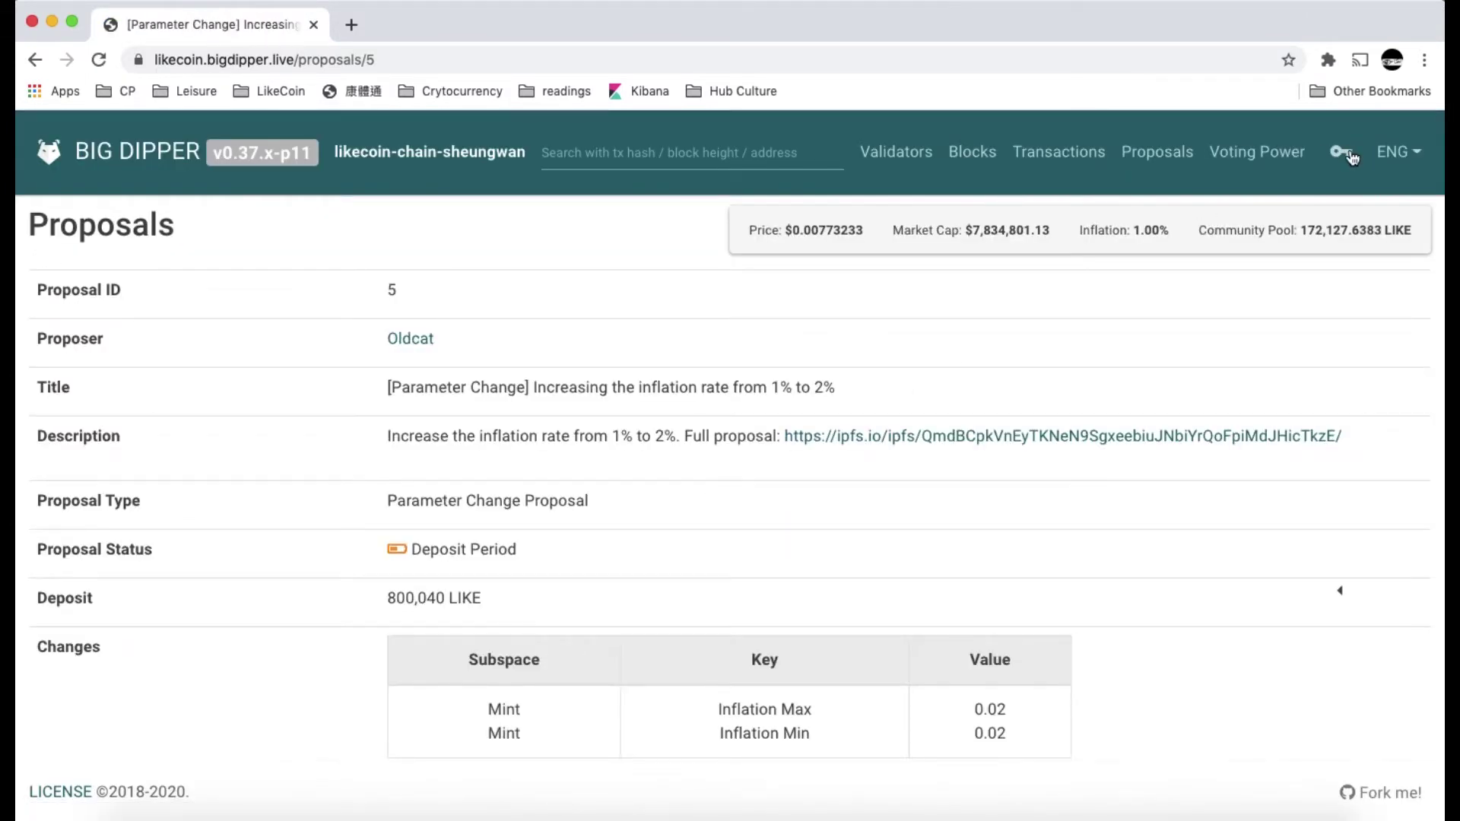
click(1350, 156)
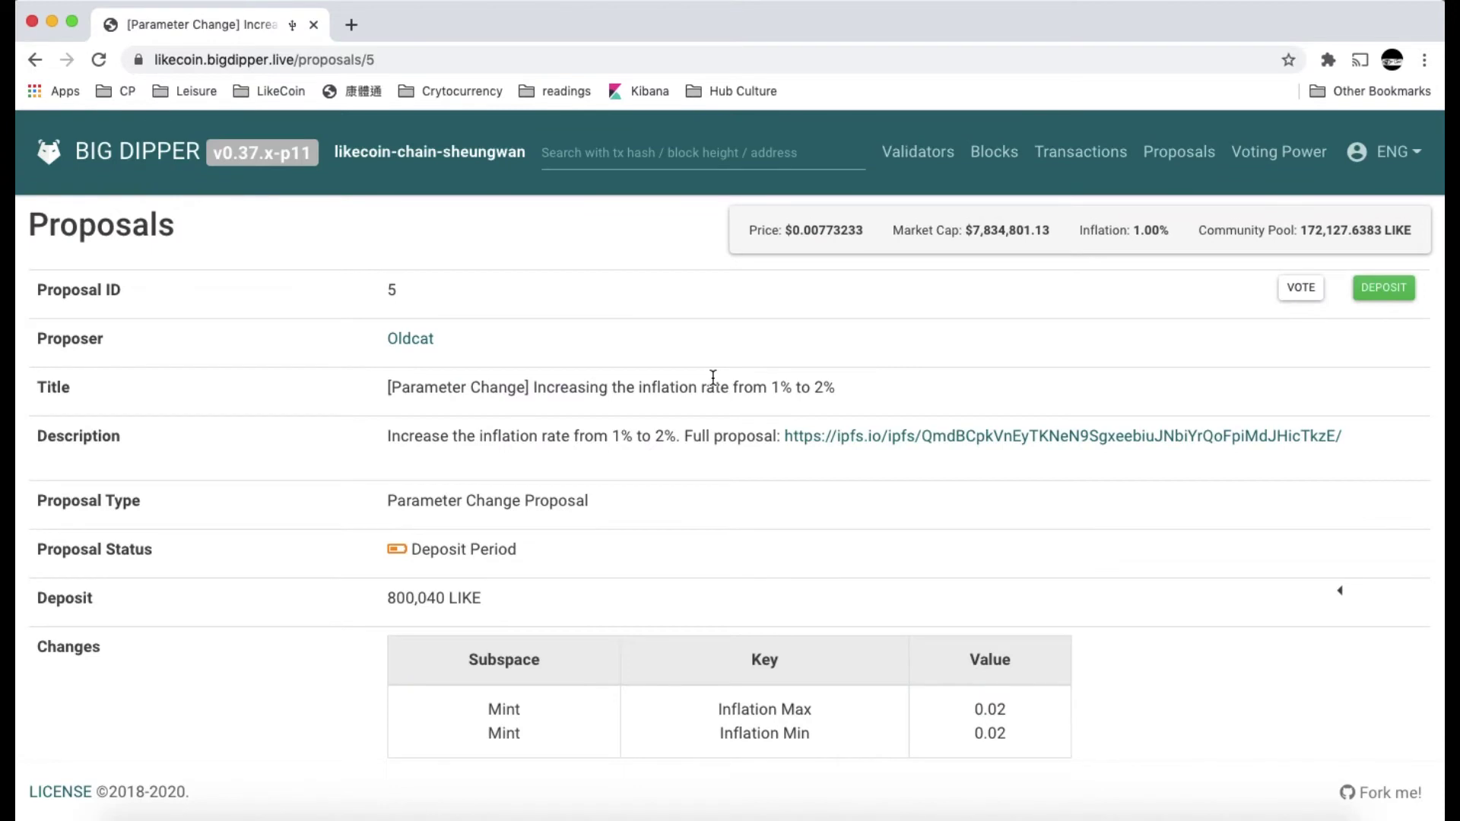
click(1358, 164)
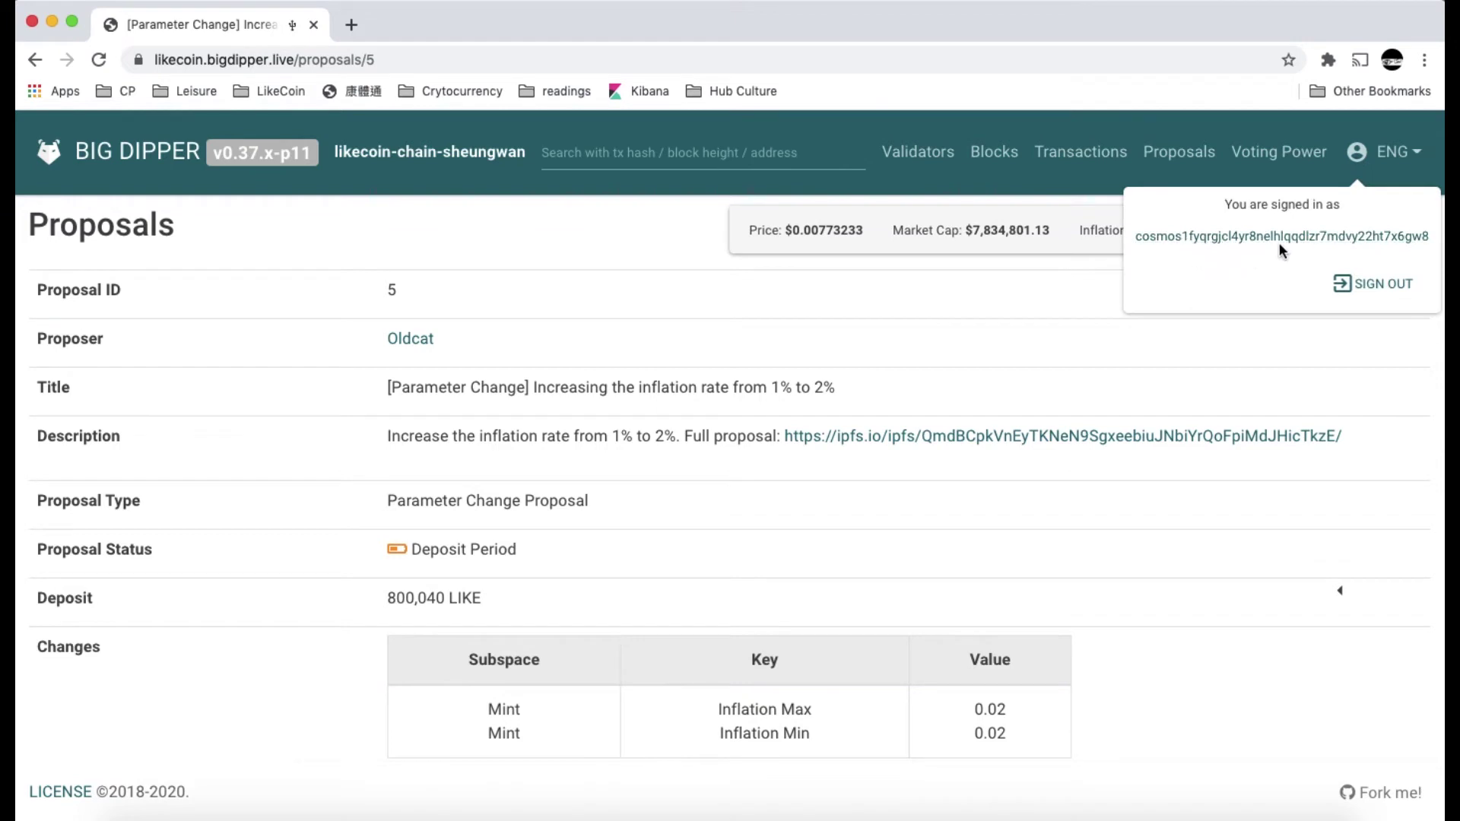
Step: View the signed-in account's details to confirm its 2 LIKE balance, then return to Proposals
click(1038, 306)
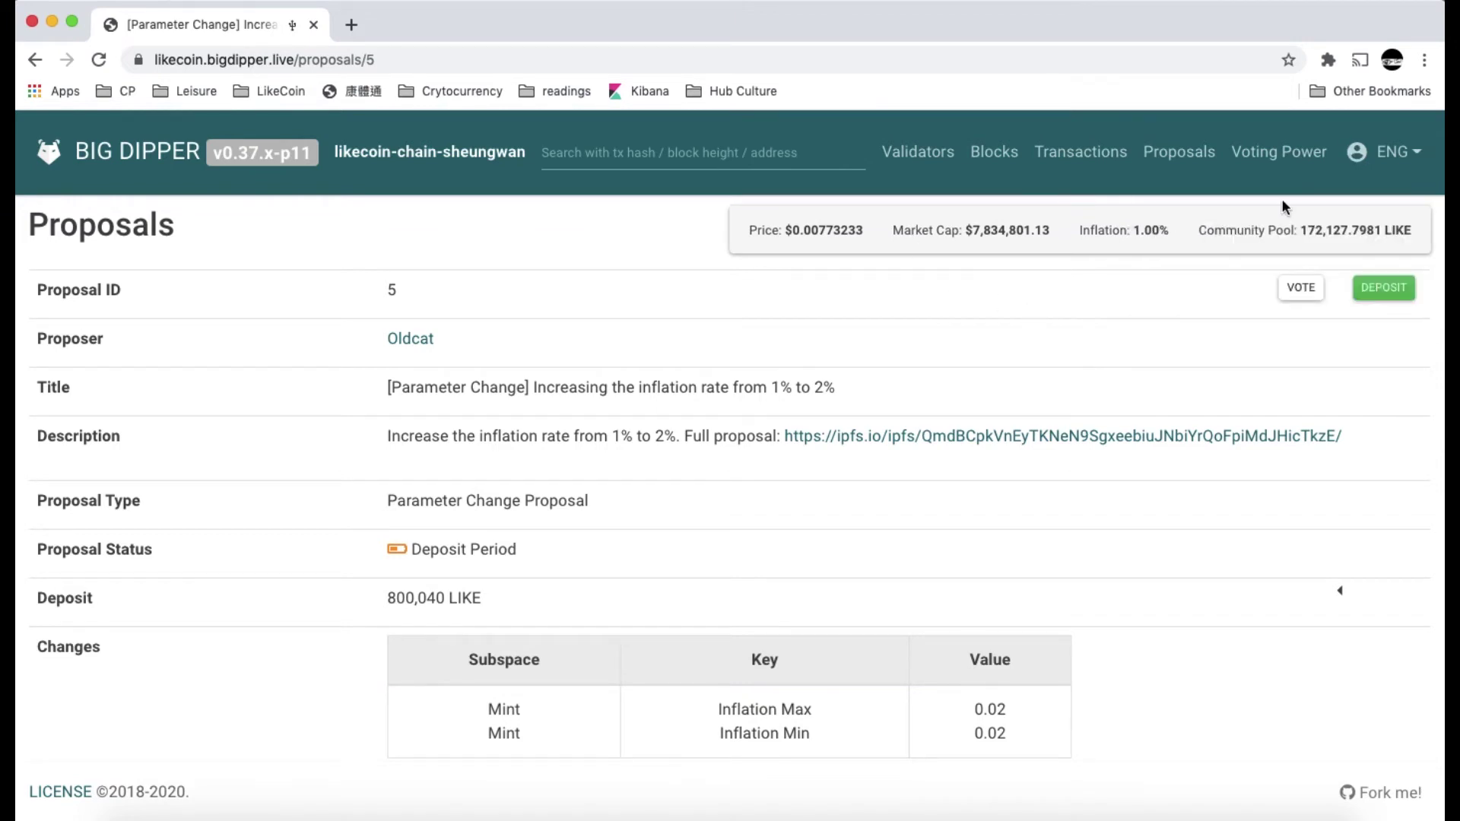
click(1359, 155)
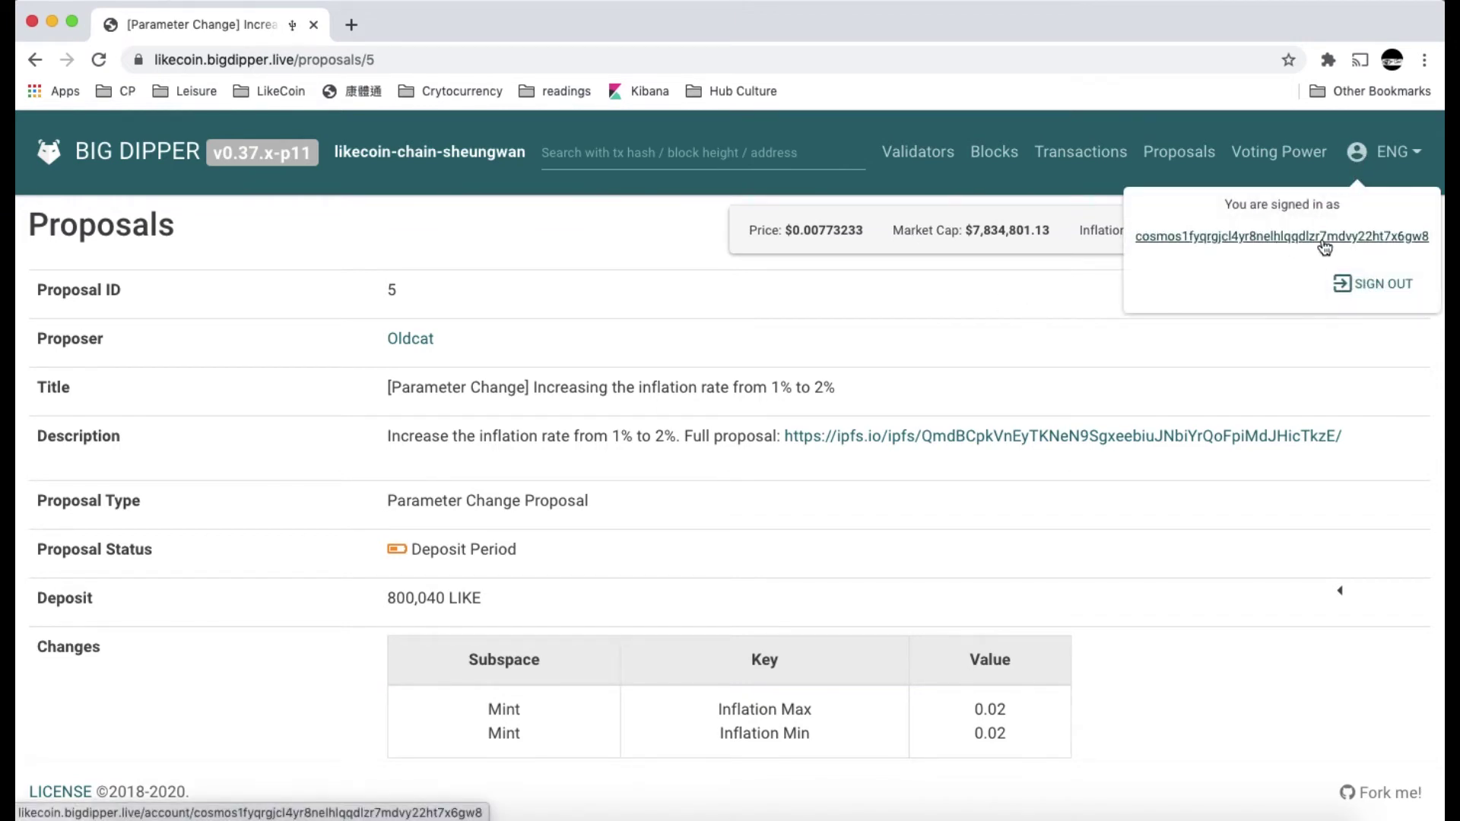
click(1324, 240)
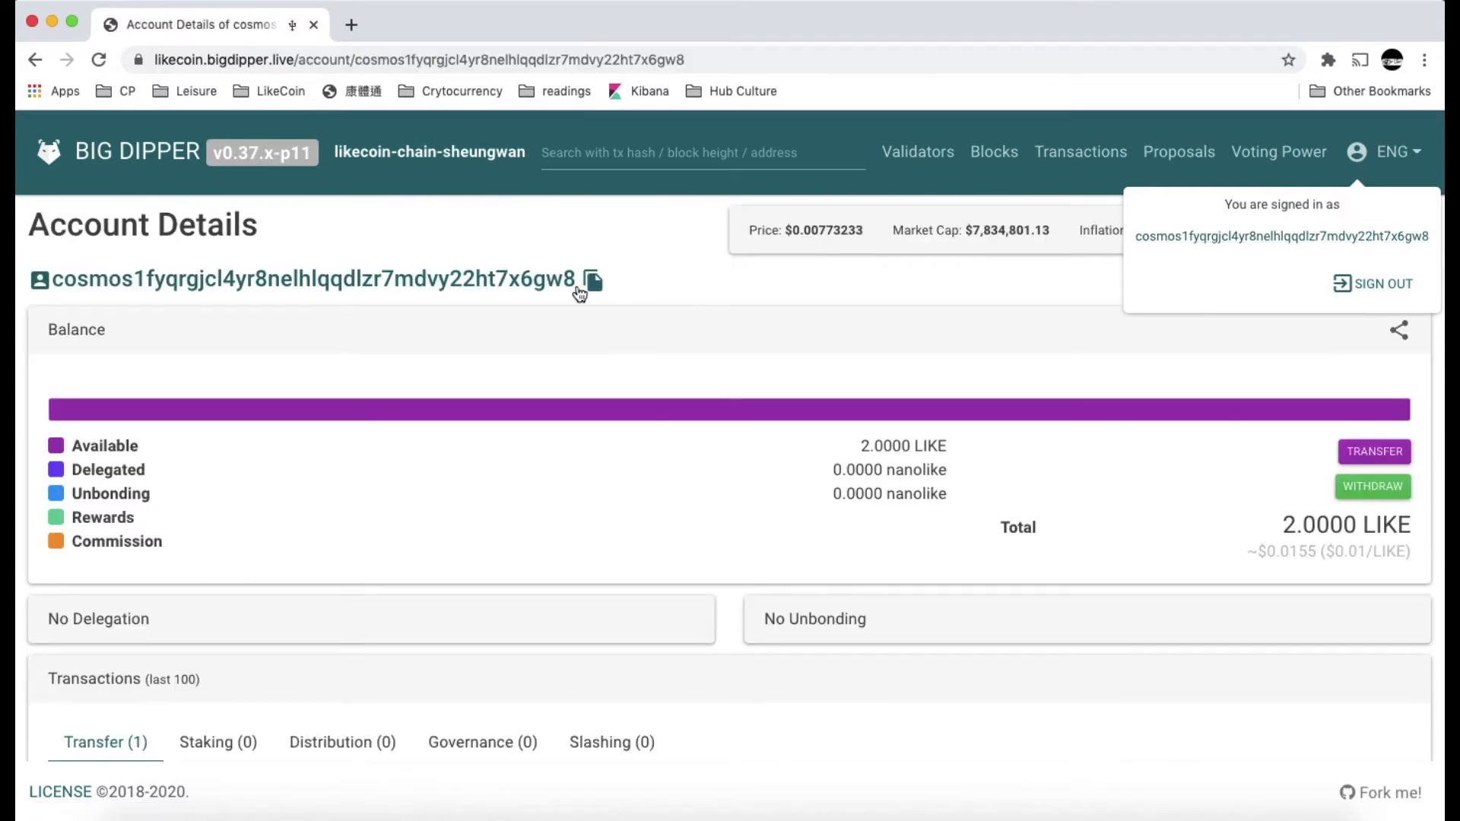
scroll(589, 619, down, 3)
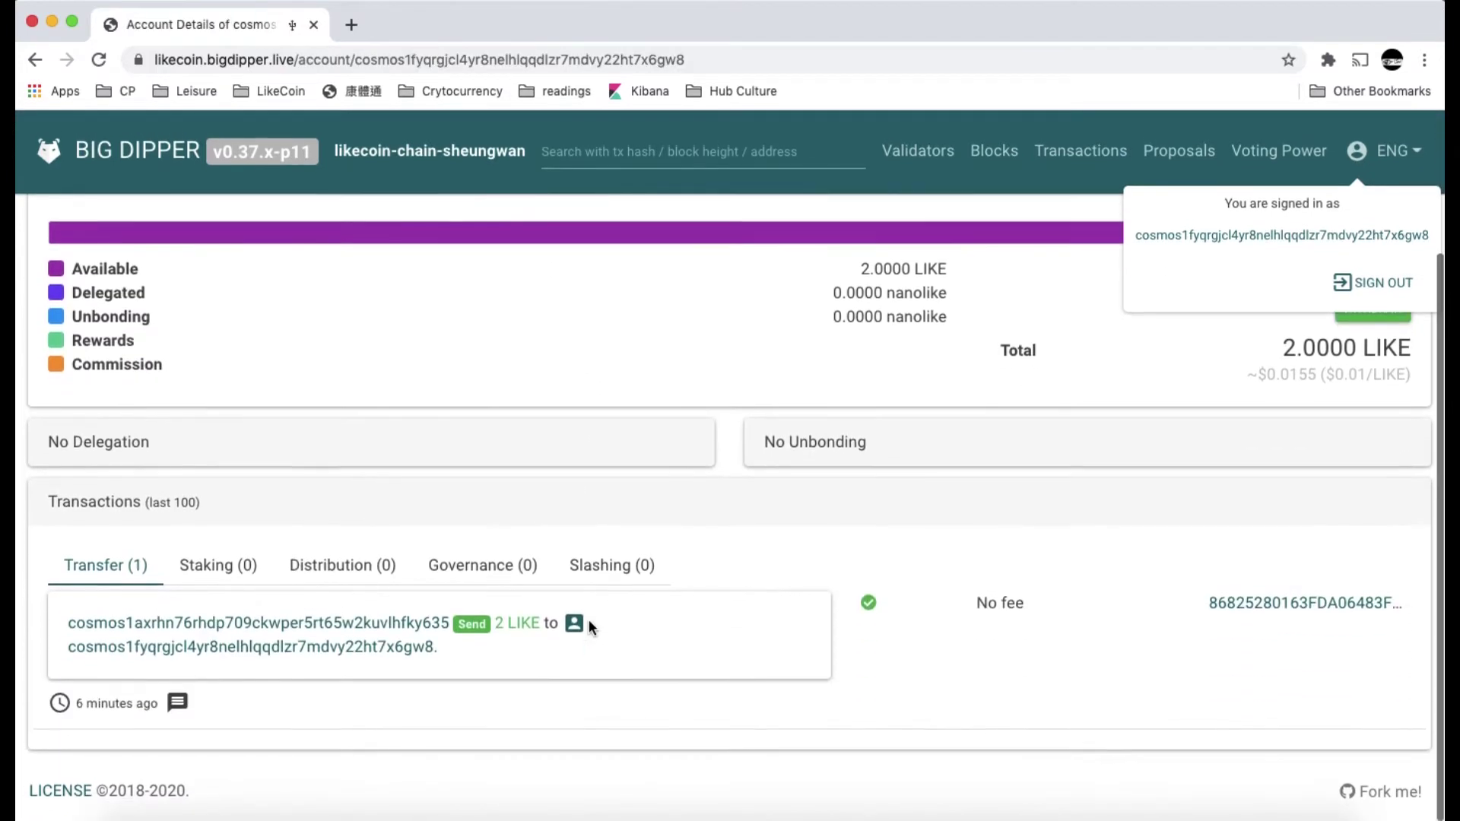
scroll(1153, 427, up, 3)
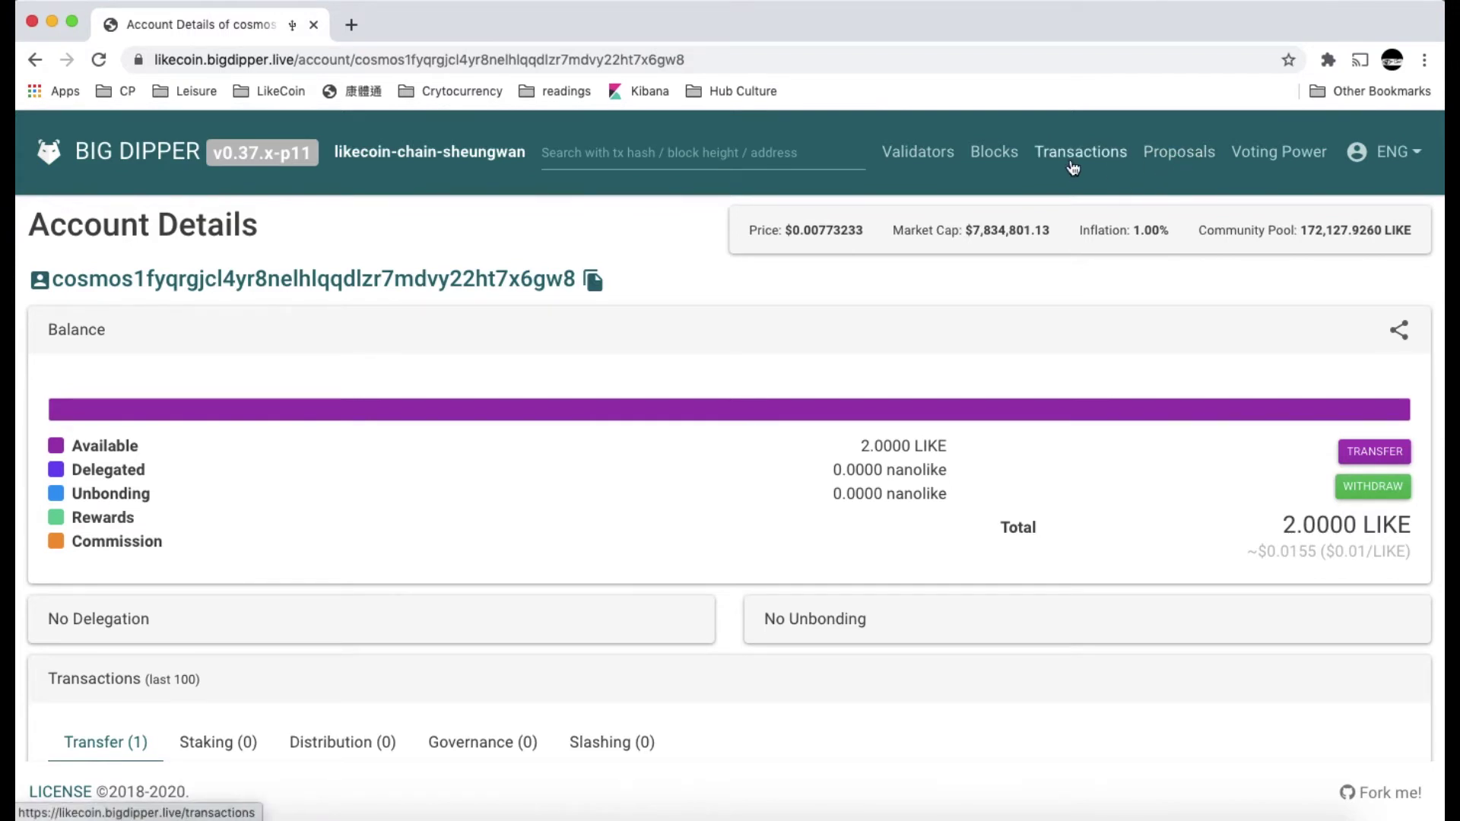
click(1196, 159)
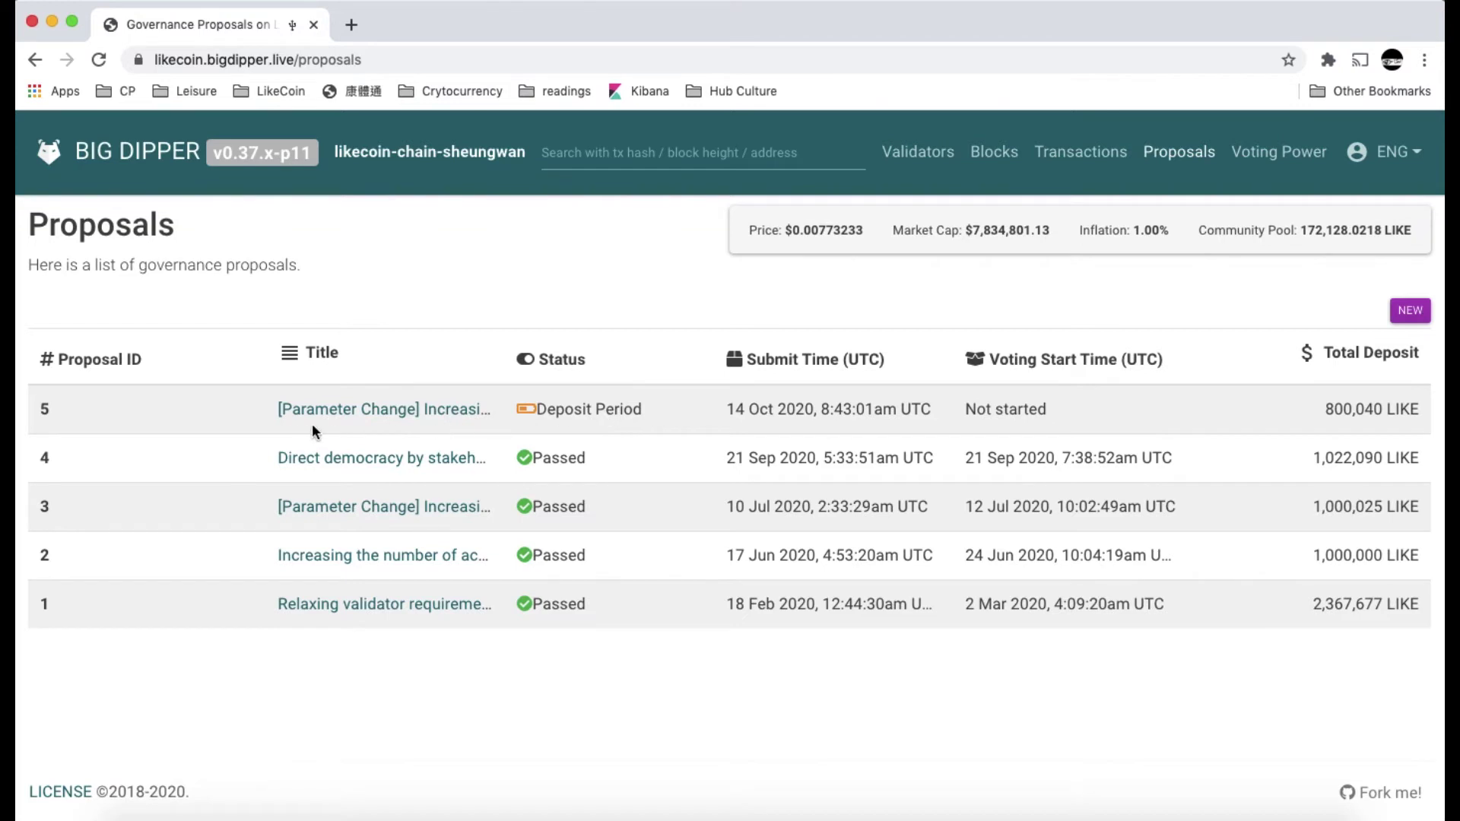
Step: Open proposal 5's page and review its Deposit Period status at 800,040 LIKE
click(414, 412)
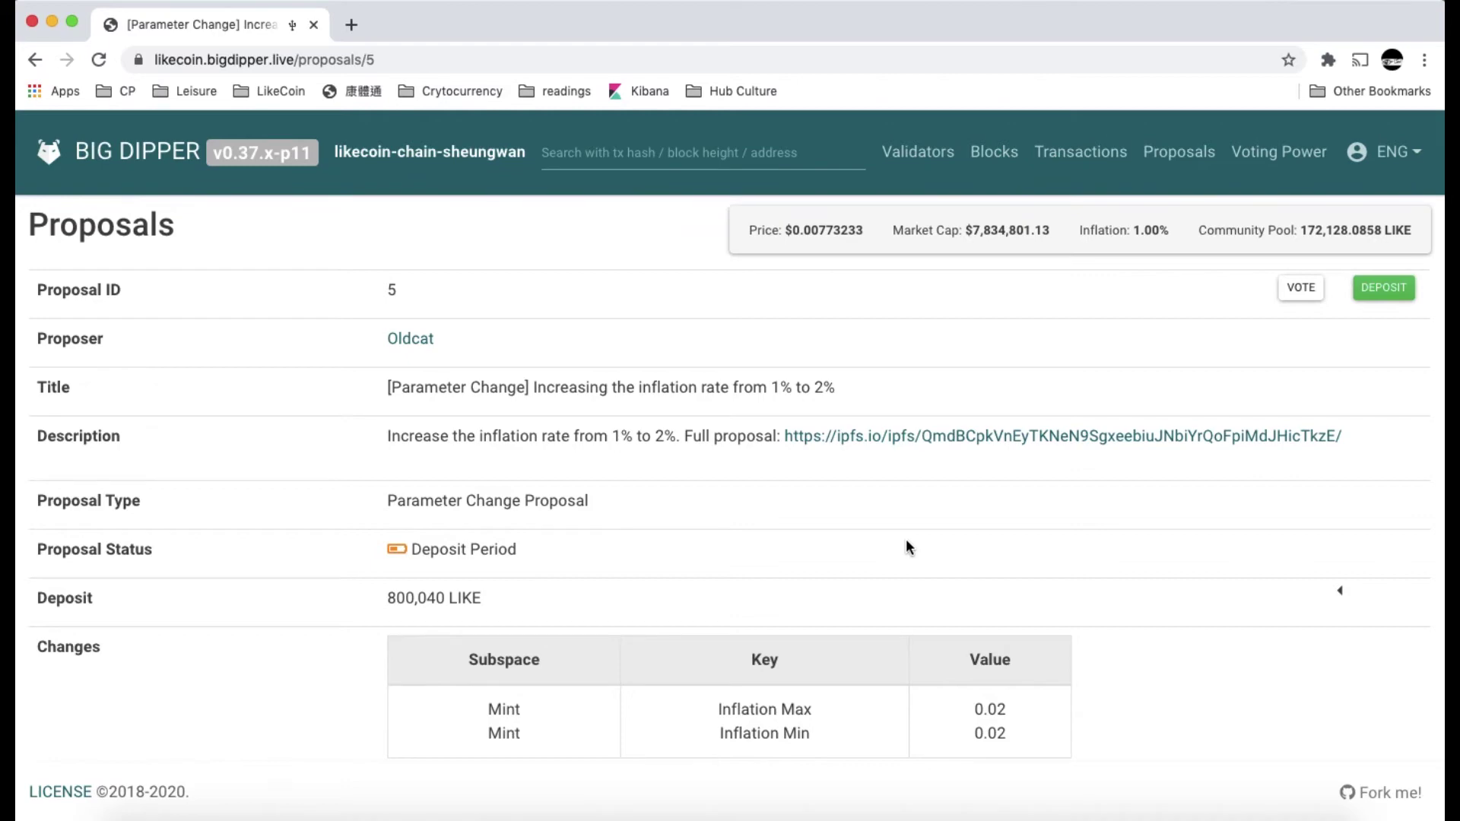
scroll(905, 540, down, 6)
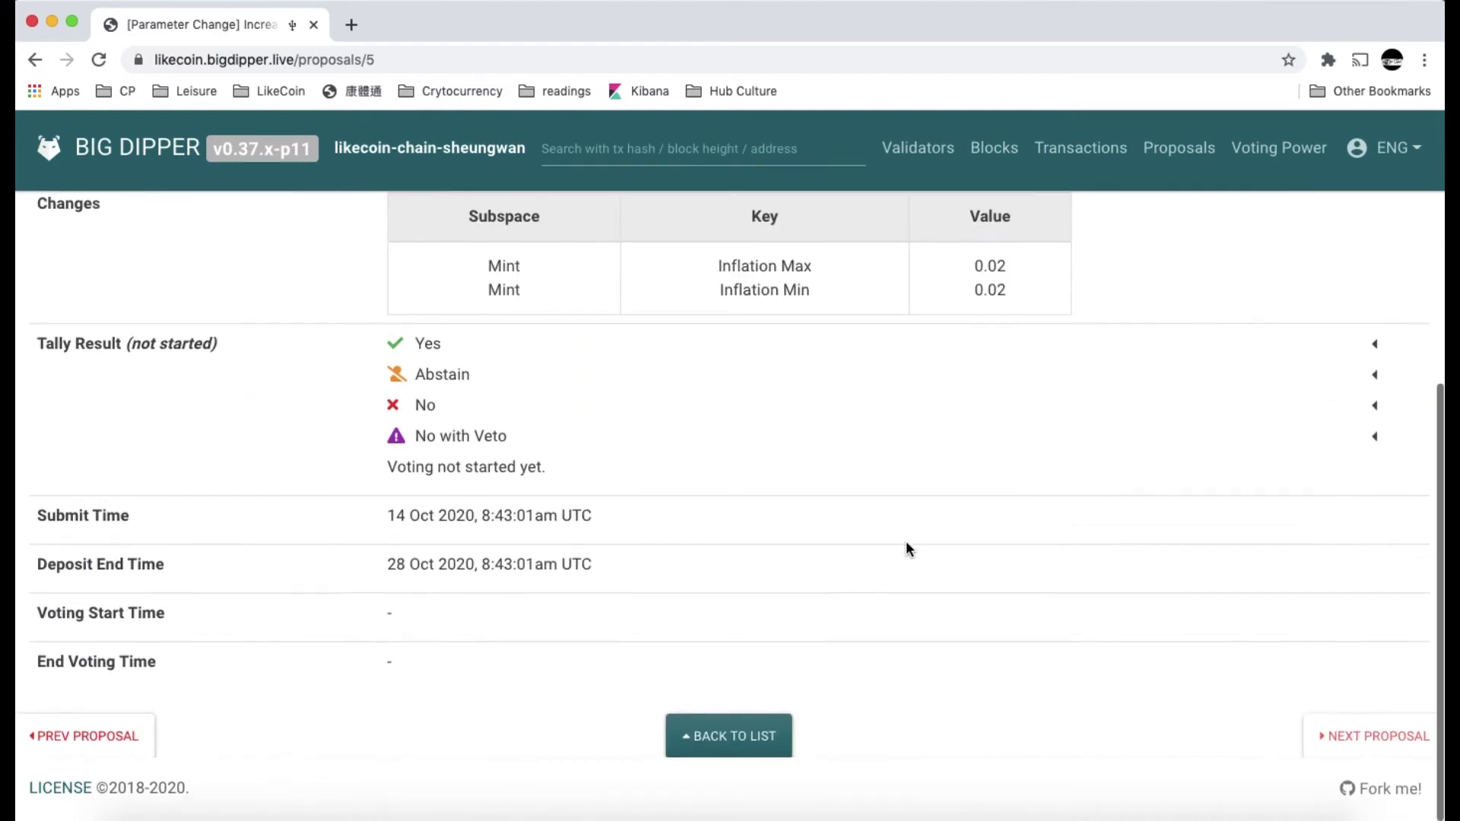
scroll(906, 546, up, 6)
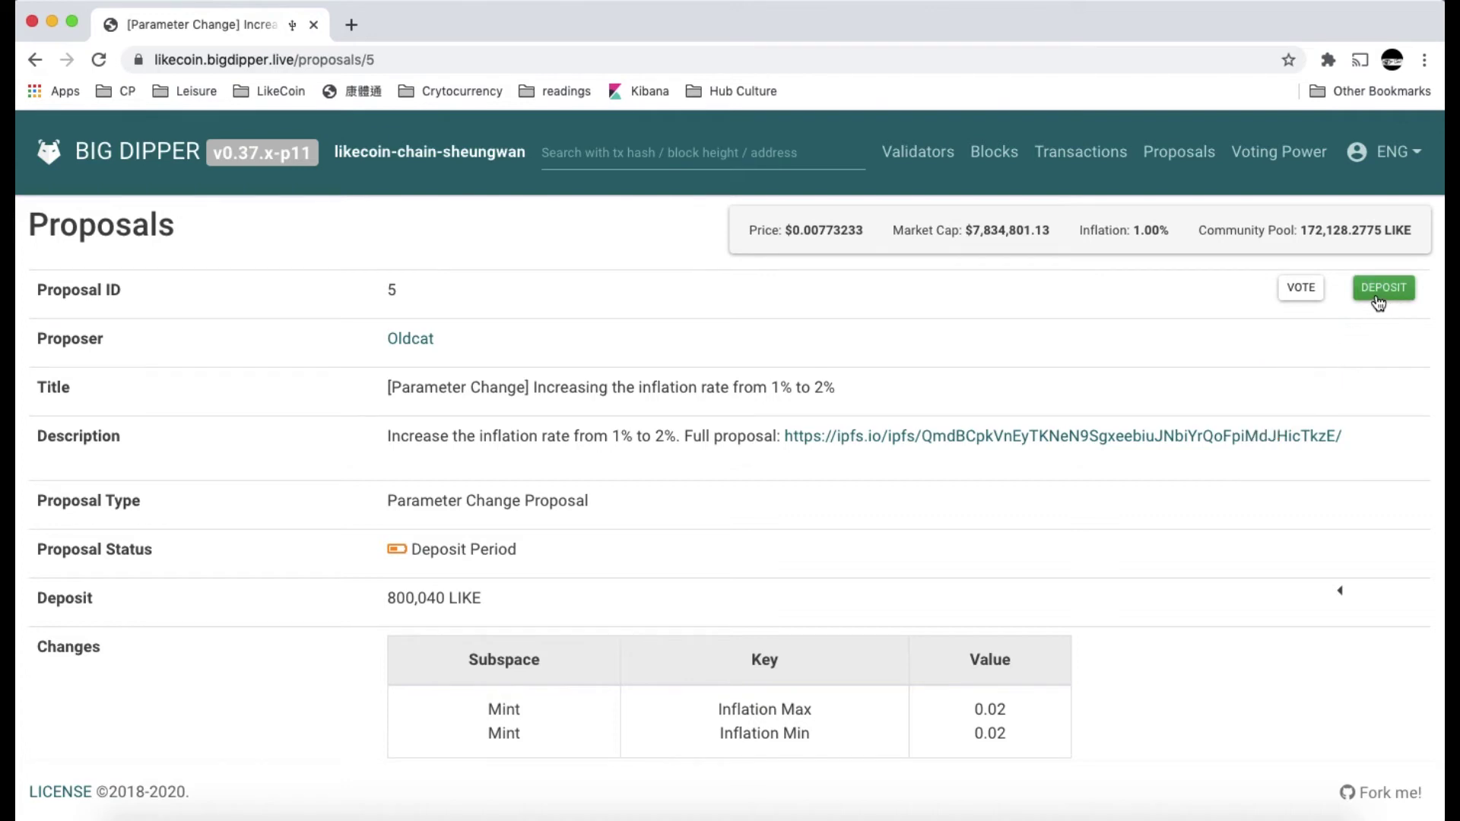
Step: Start a deposit to proposal 5 with an amount of 1 LIKE
click(1377, 293)
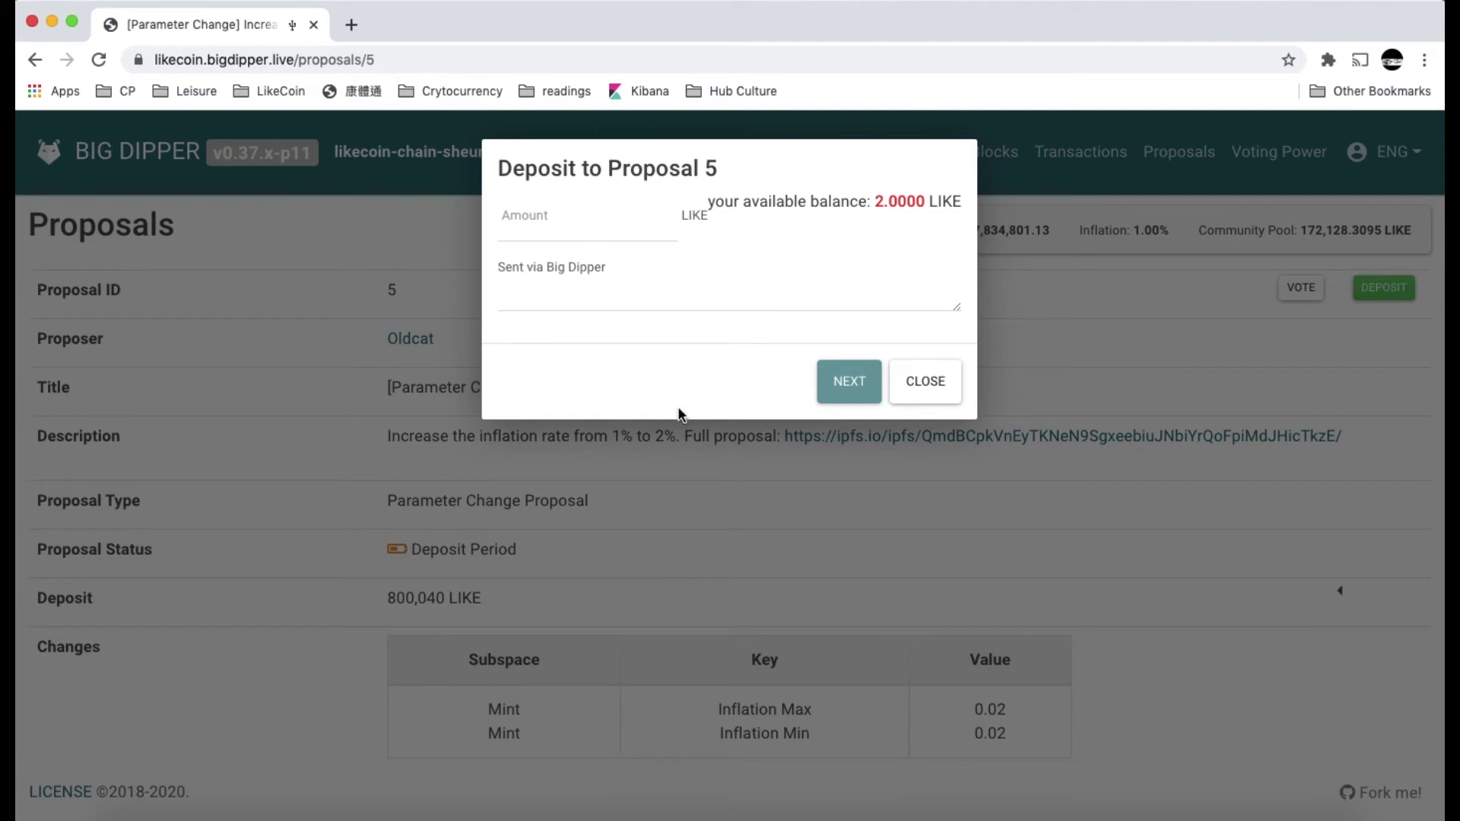
click(576, 229)
text(1)
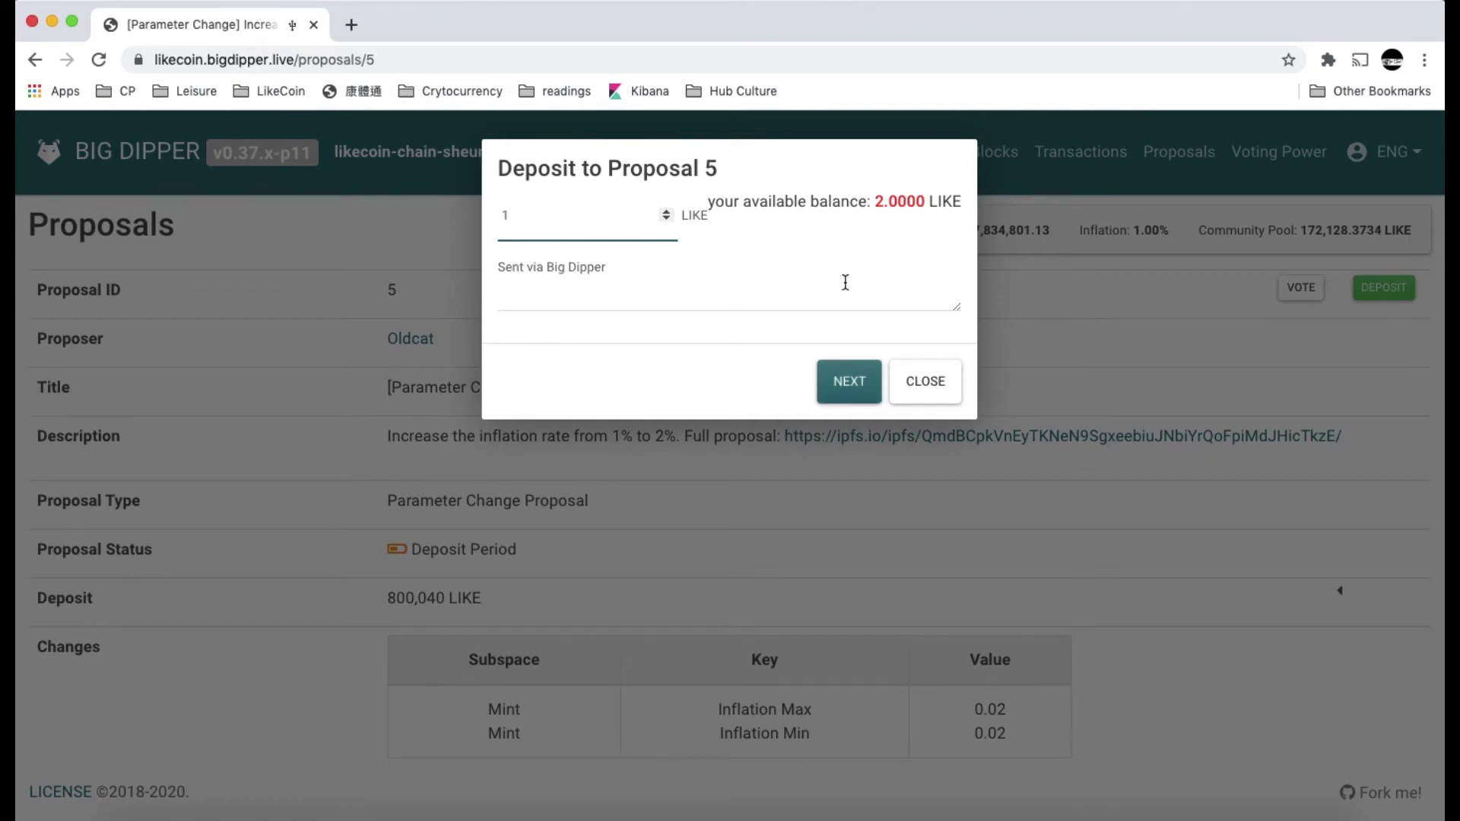
Step: Replace the memo with 'Deposit Demo', continue to the fee confirmation, and sign with Ledger
click(735, 283)
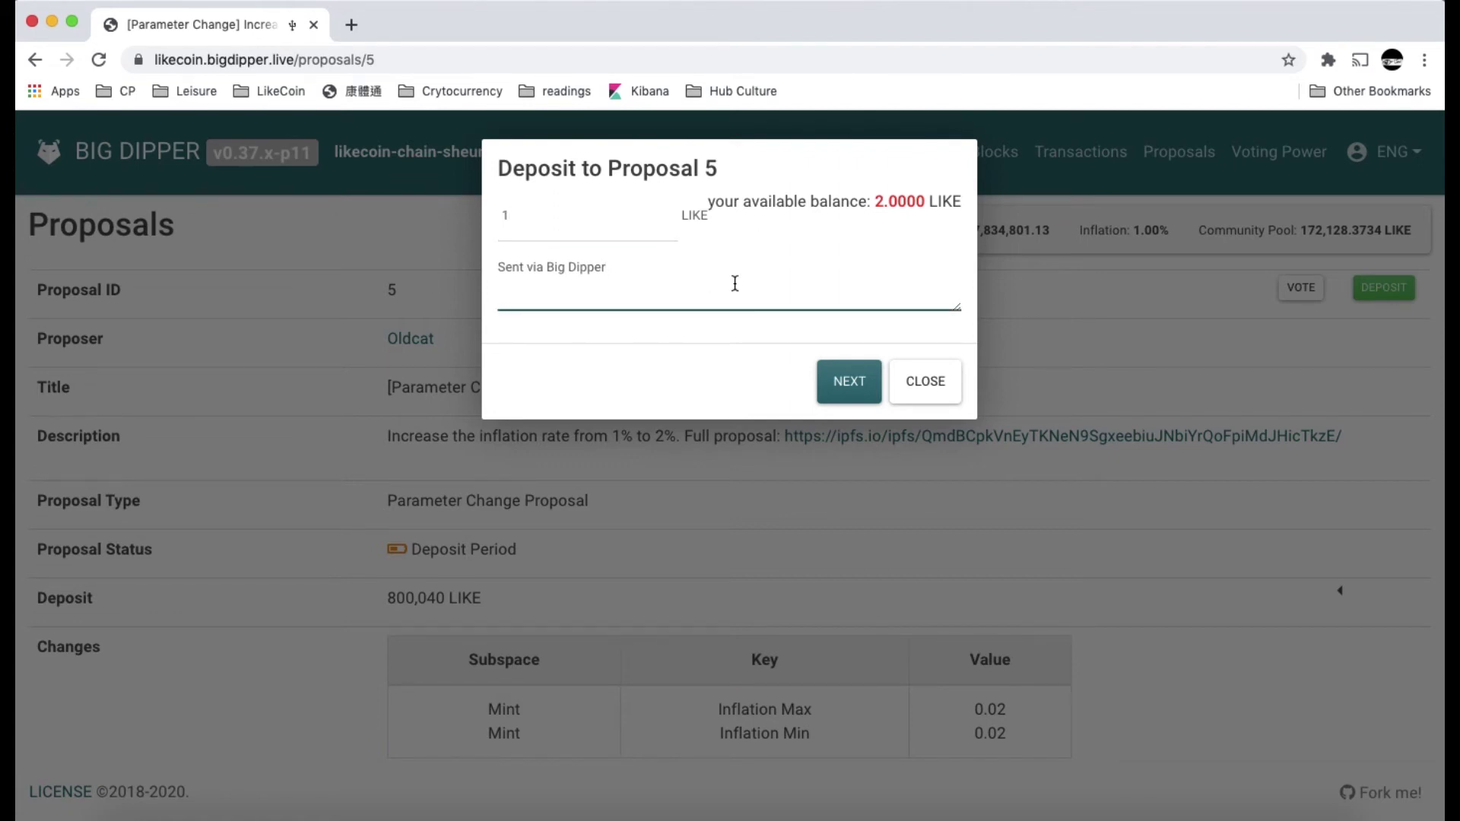
text(-)
key(super+a)
key(BackSpace)
text(Deposit Demo)
click(850, 390)
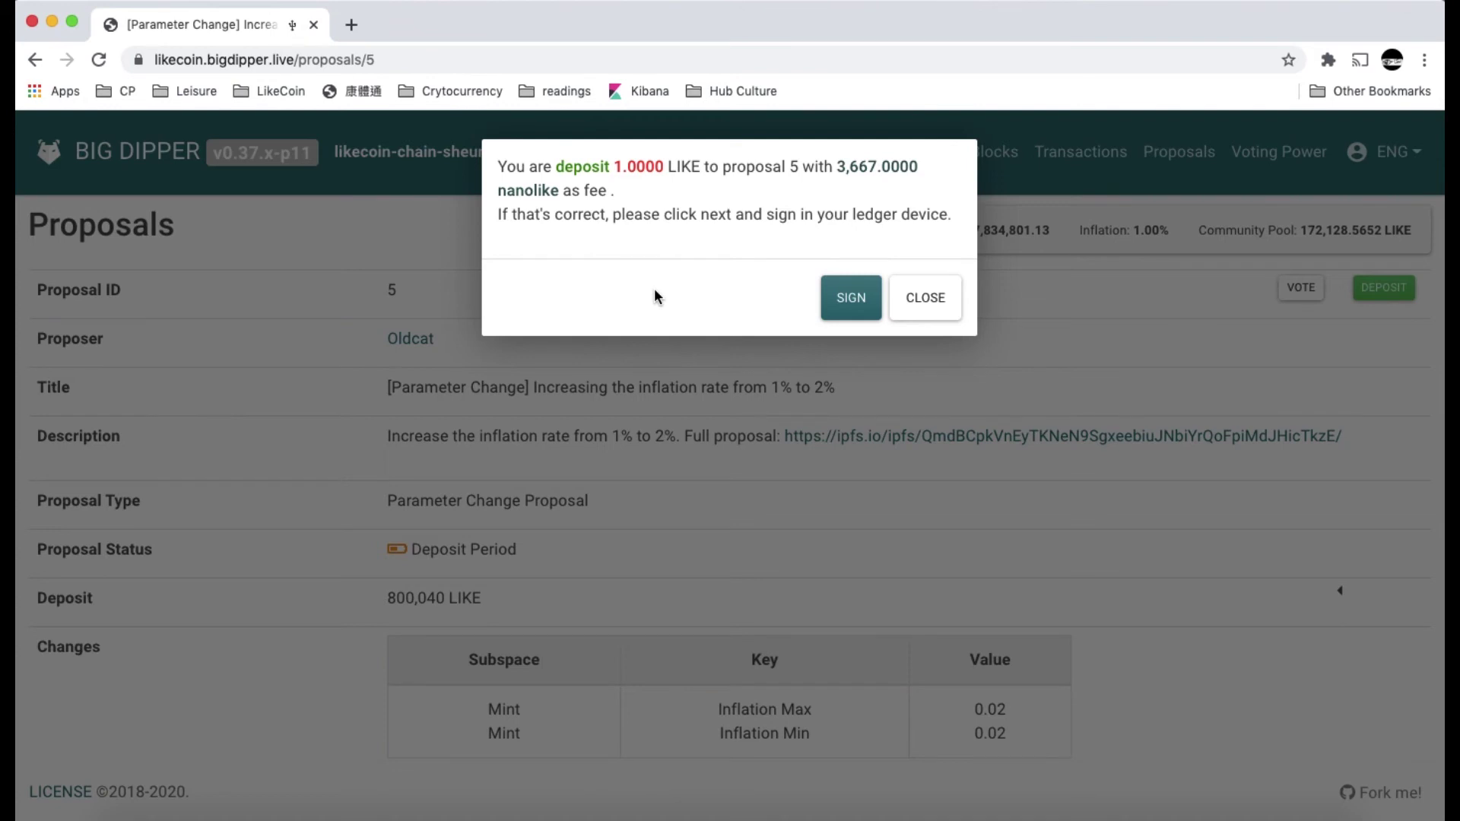
click(848, 316)
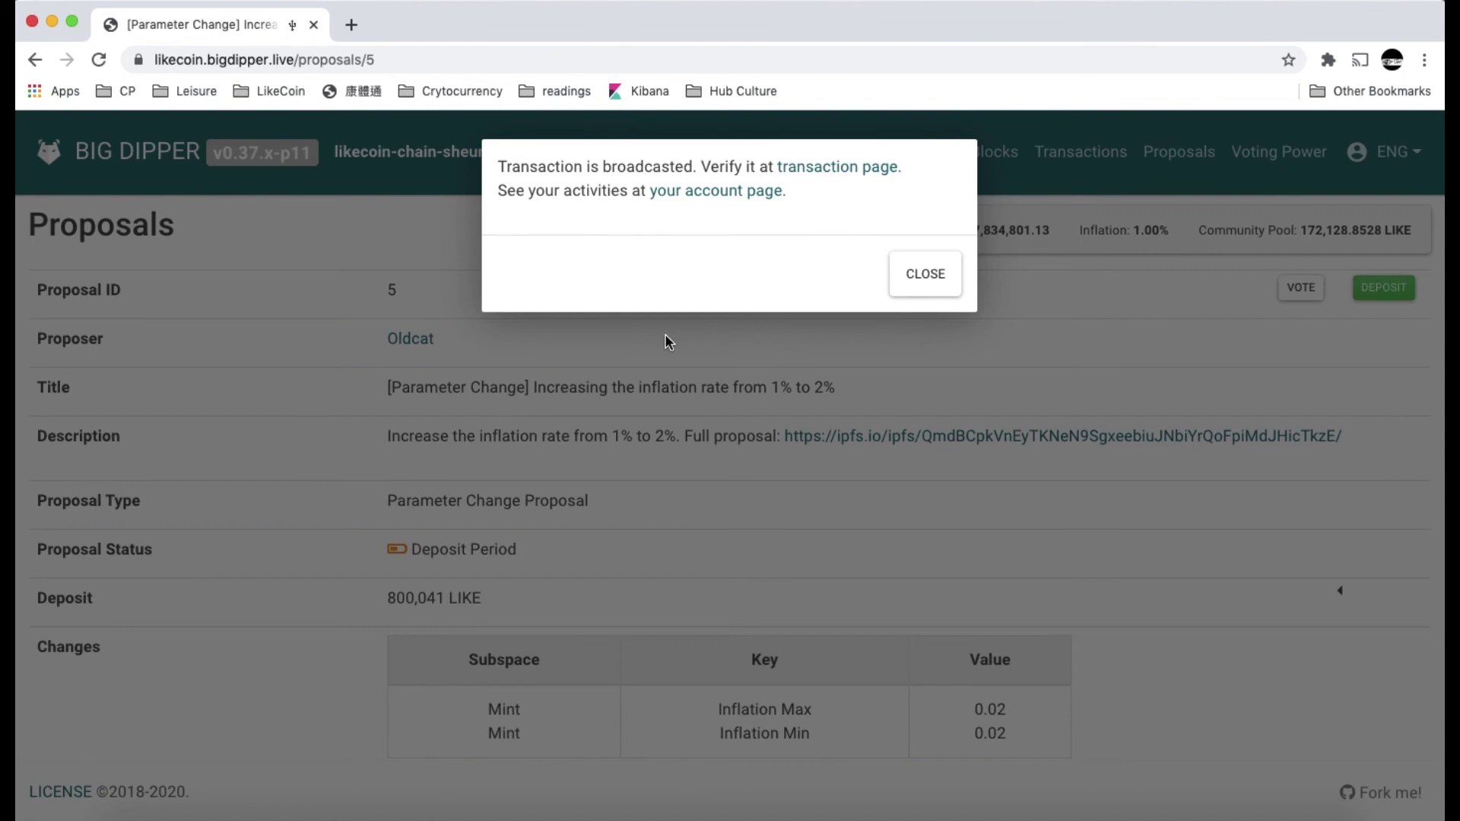
Step: Close the broadcast confirmation, leaving proposal 5 at 800,041 LIKE deposited
click(923, 274)
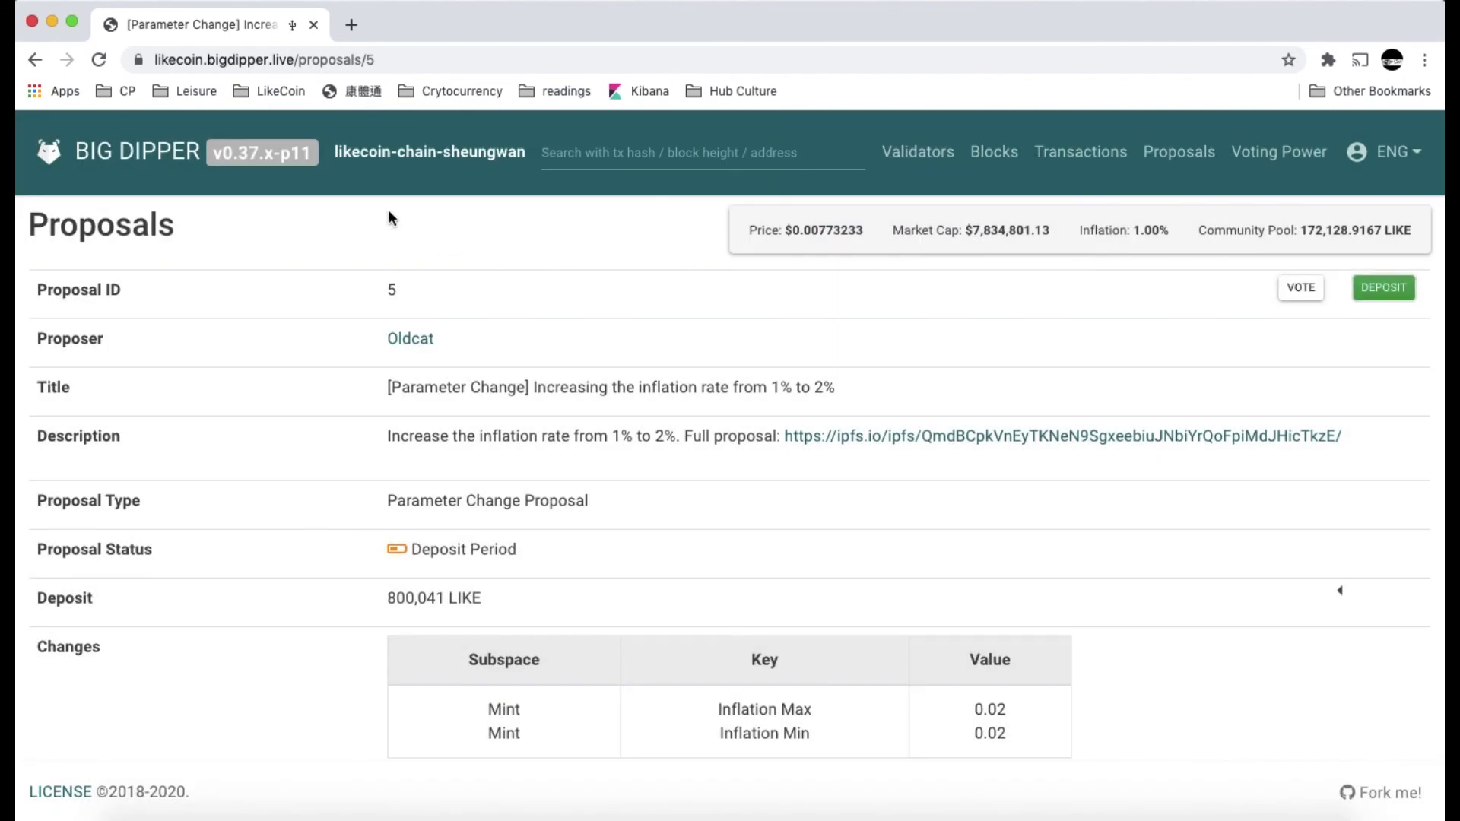
Step: Check the account details page shows a 1 LIKE balance, then go back to Proposals
click(1356, 153)
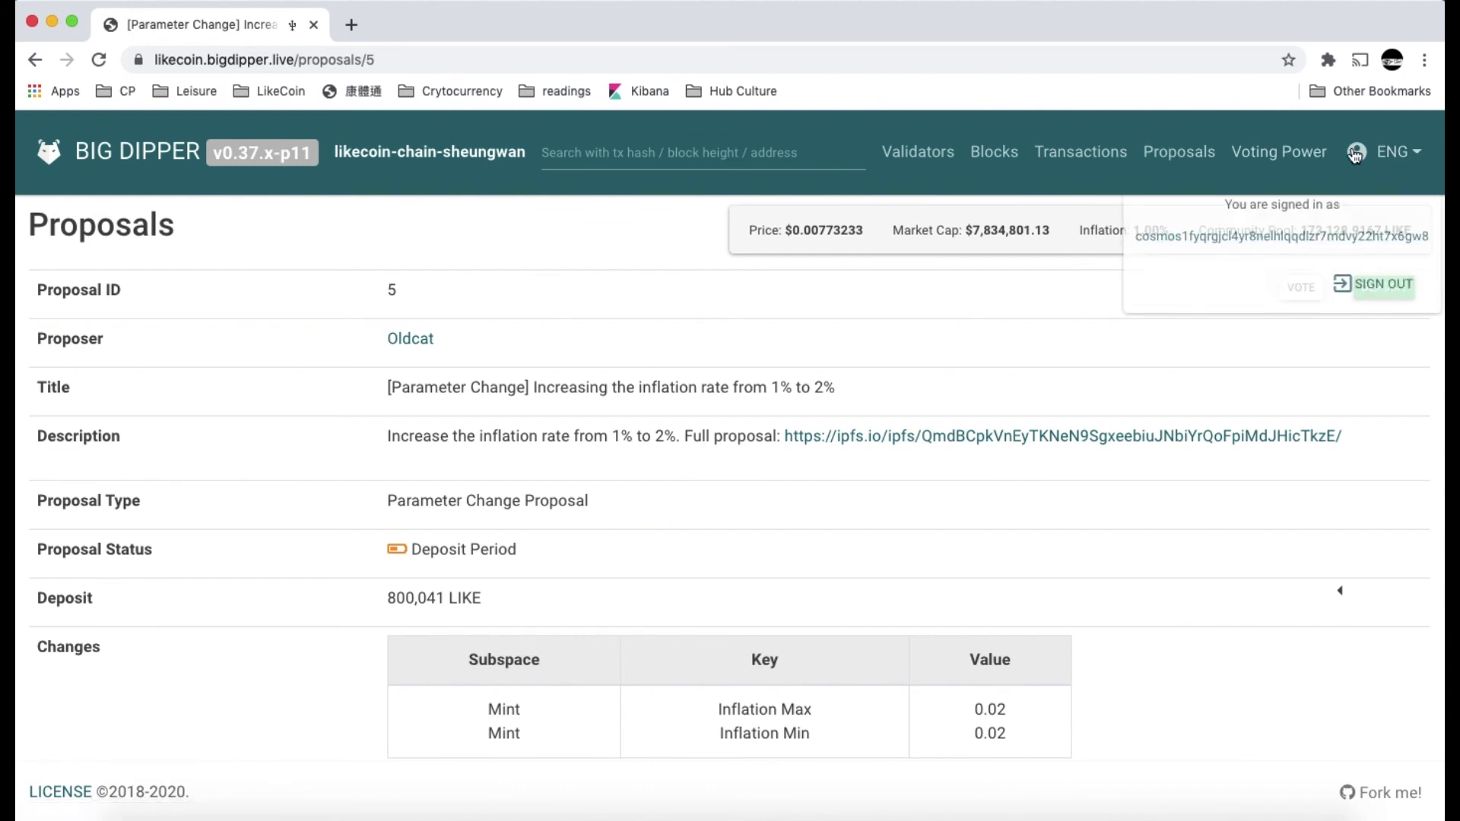
click(1281, 235)
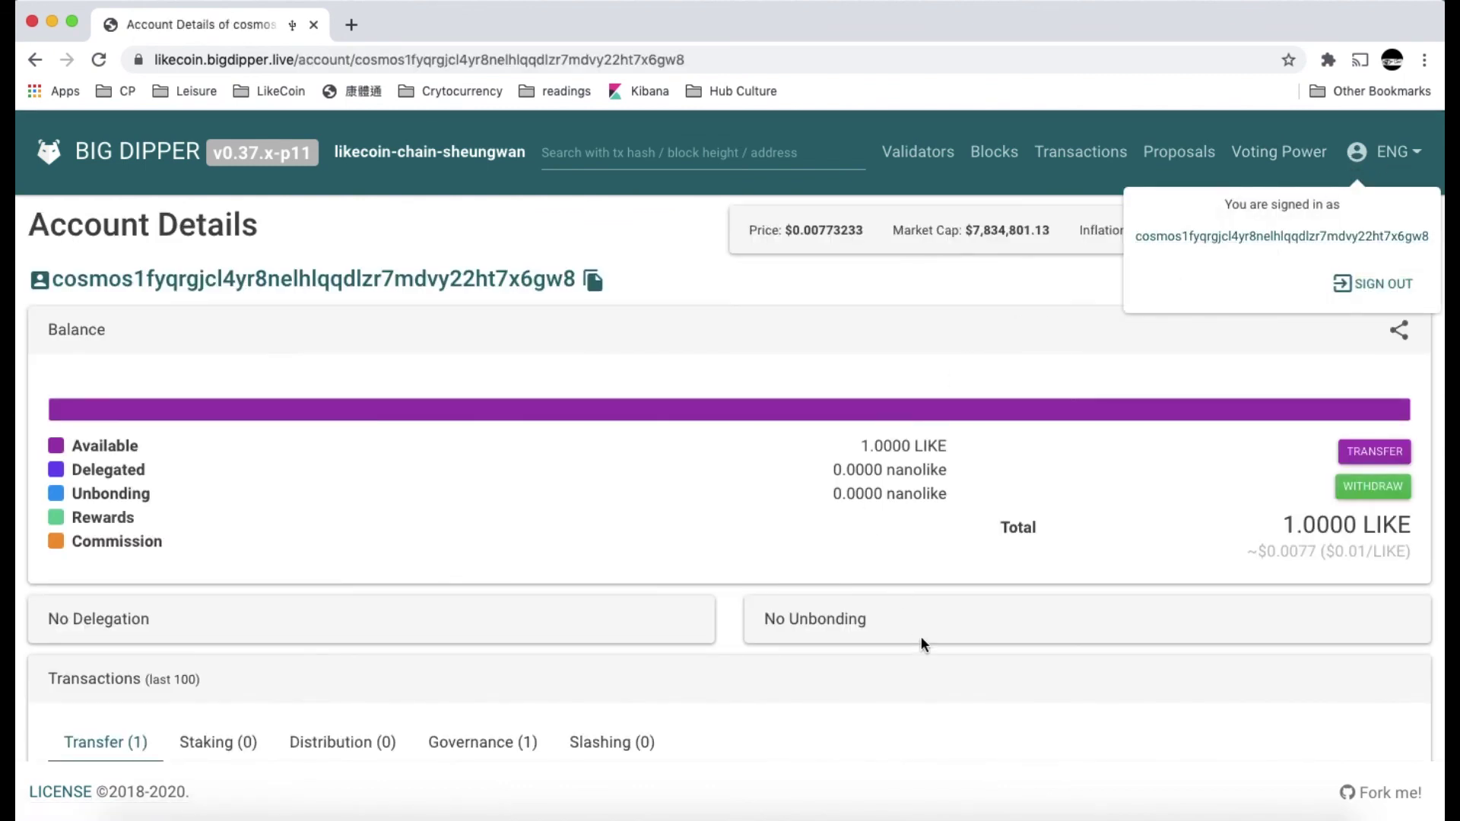
scroll(921, 673, down, 3)
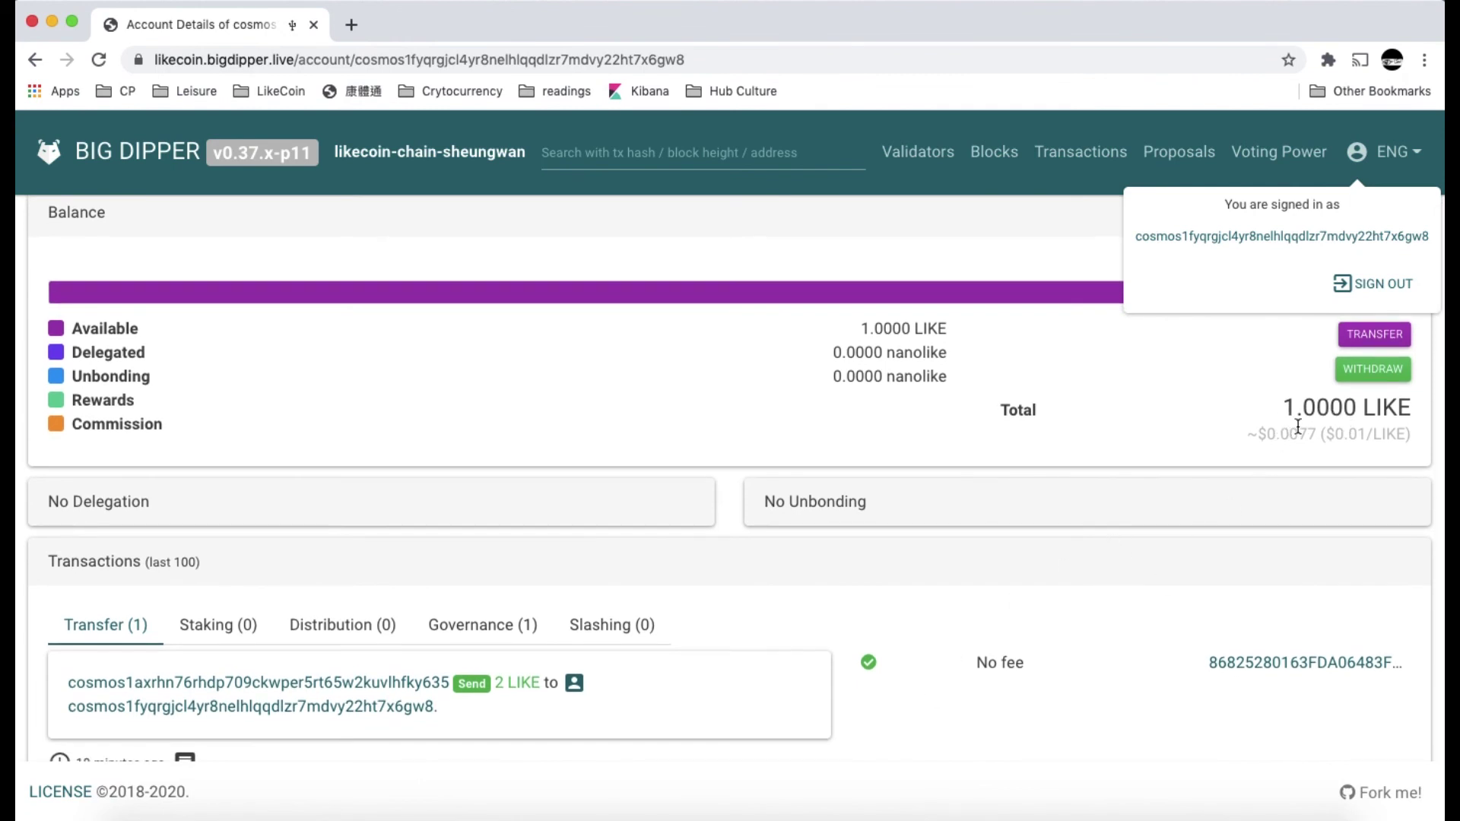
scroll(1025, 582, down, 1)
key(super+bracketleft)
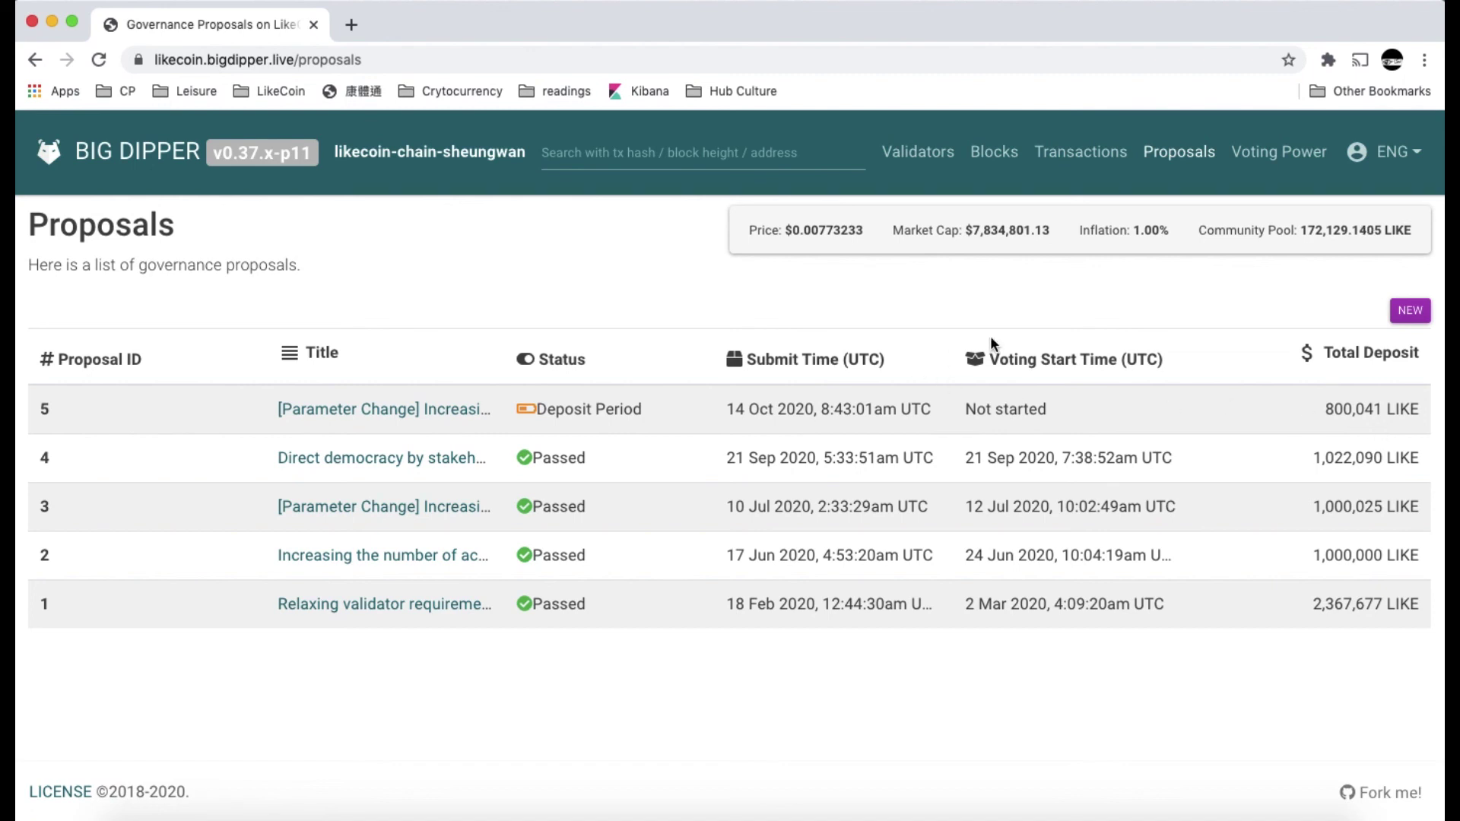
Step: Open the Transactions page, where the 1 LIKE deposit to proposal 5 is listed first
click(1080, 157)
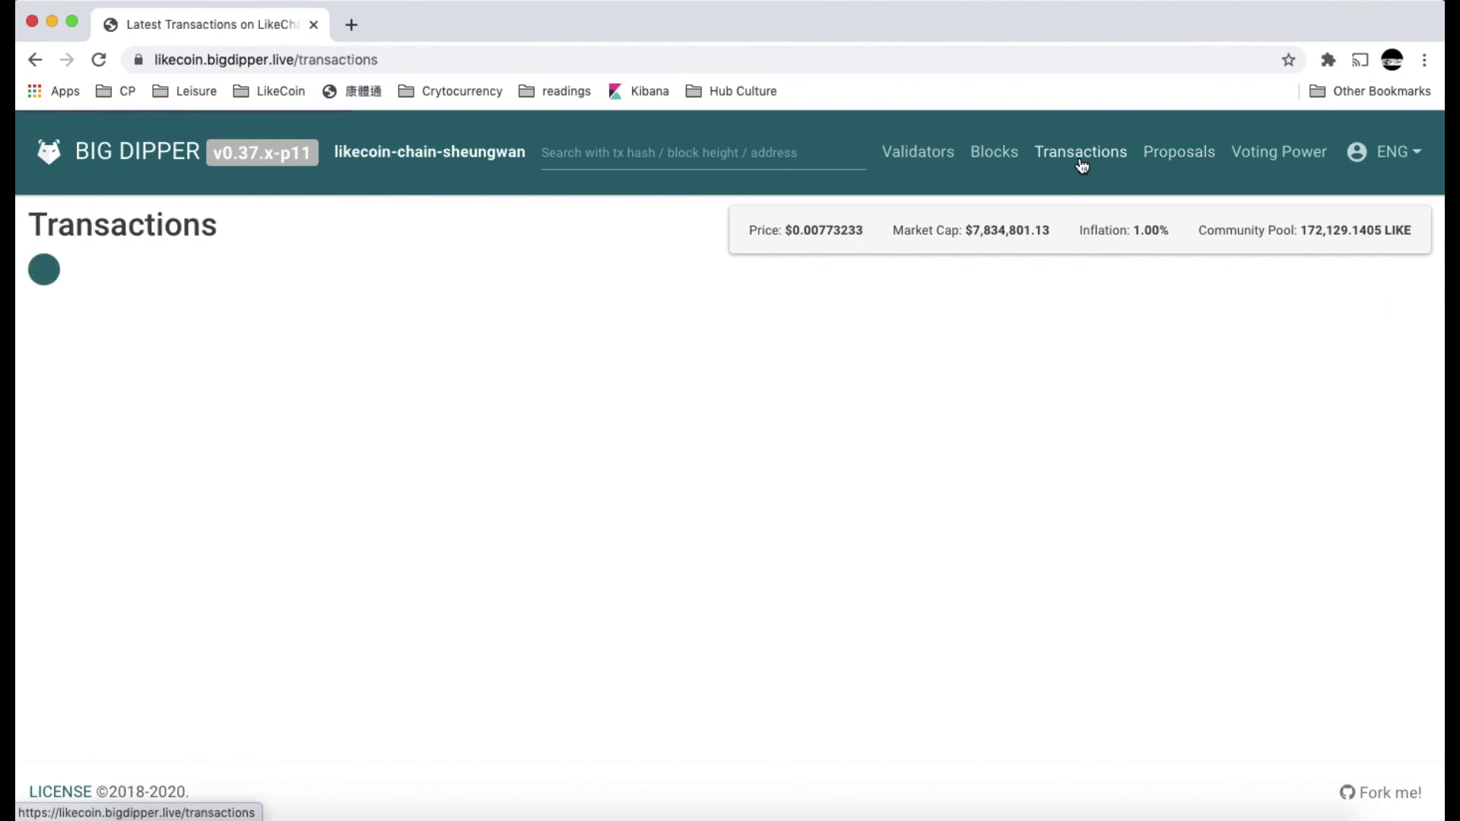